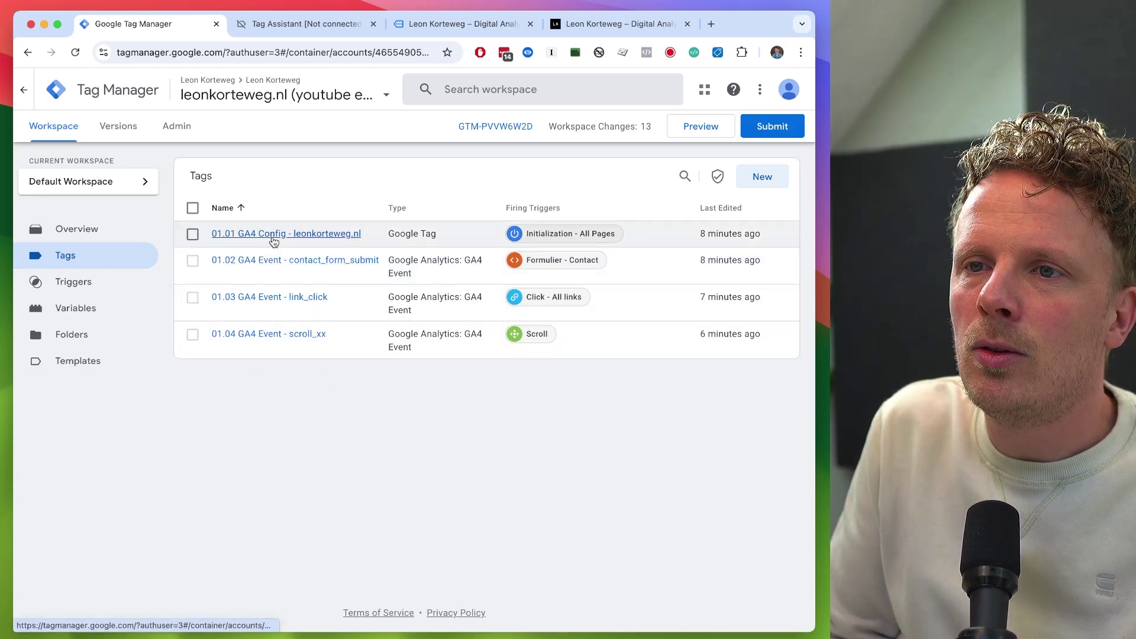
{"action": "left_click", "coordinate": [272, 240]}
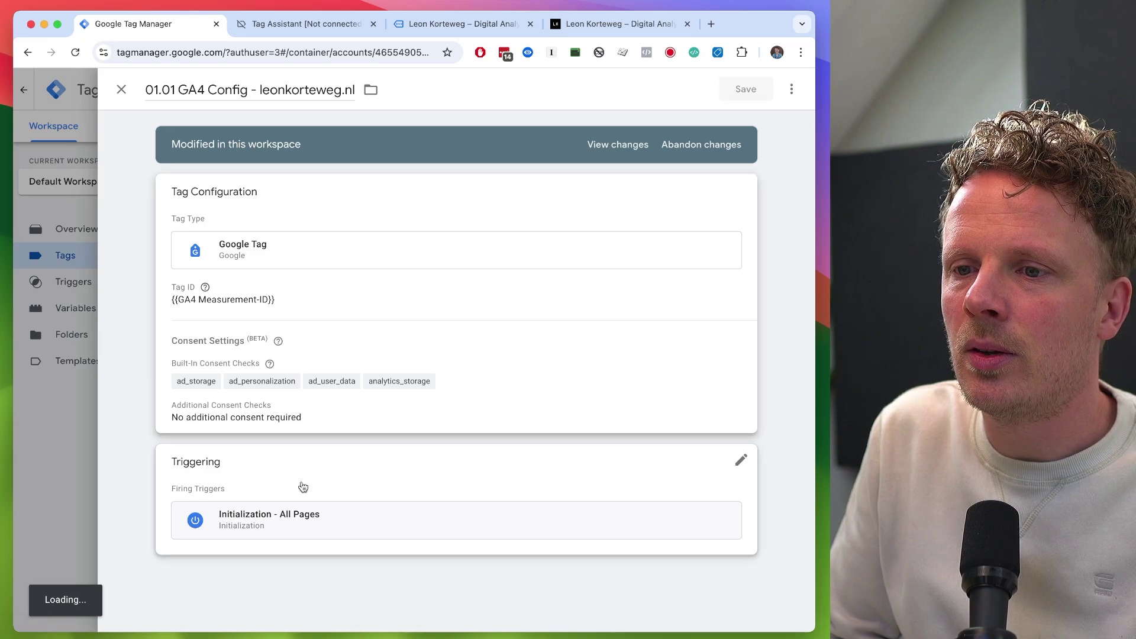
{"action": "left_click", "coordinate": [119, 396]}
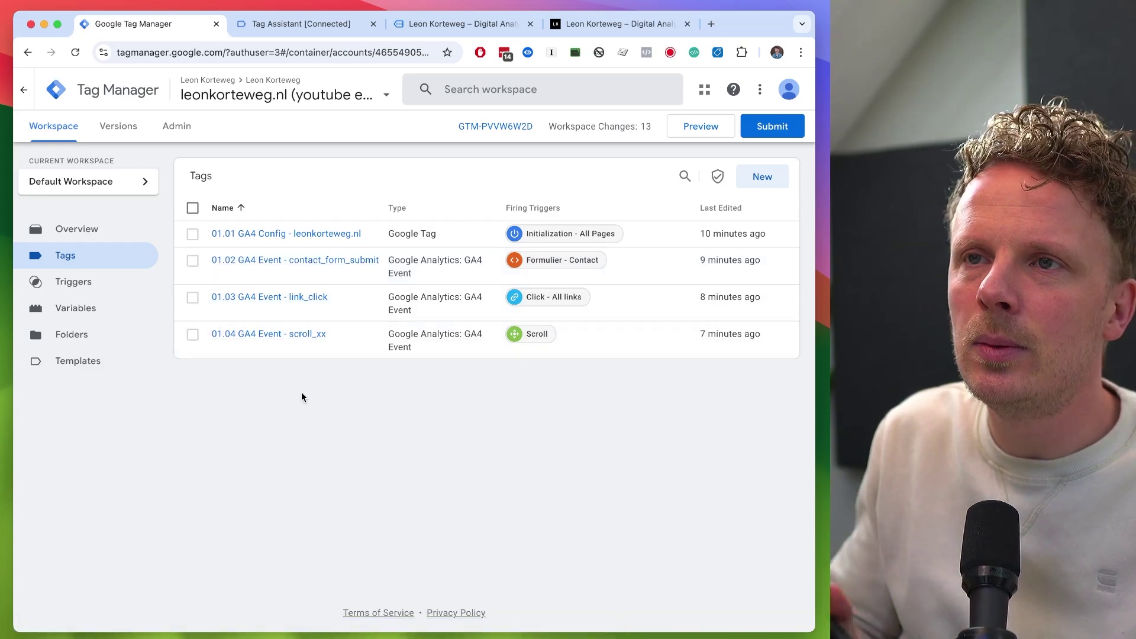
Step: Start GTM preview and connect Tag Assistant to leonkorteweg.nl in debug mode
{"action": "left_click", "coordinate": [699, 130]}
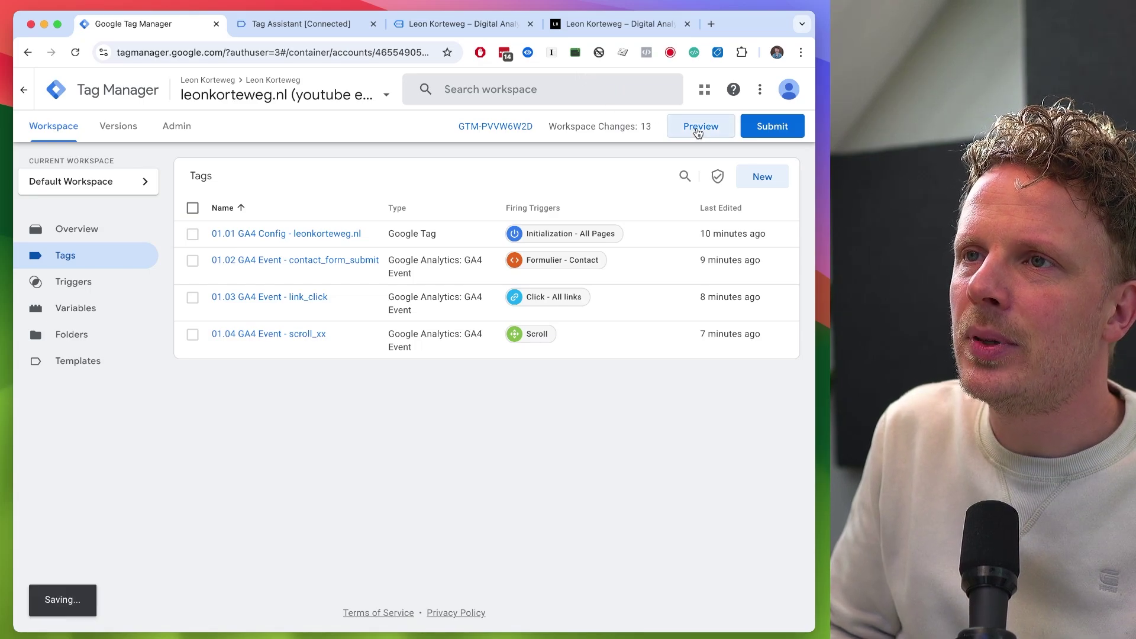
{"action": "left_click", "coordinate": [456, 25]}
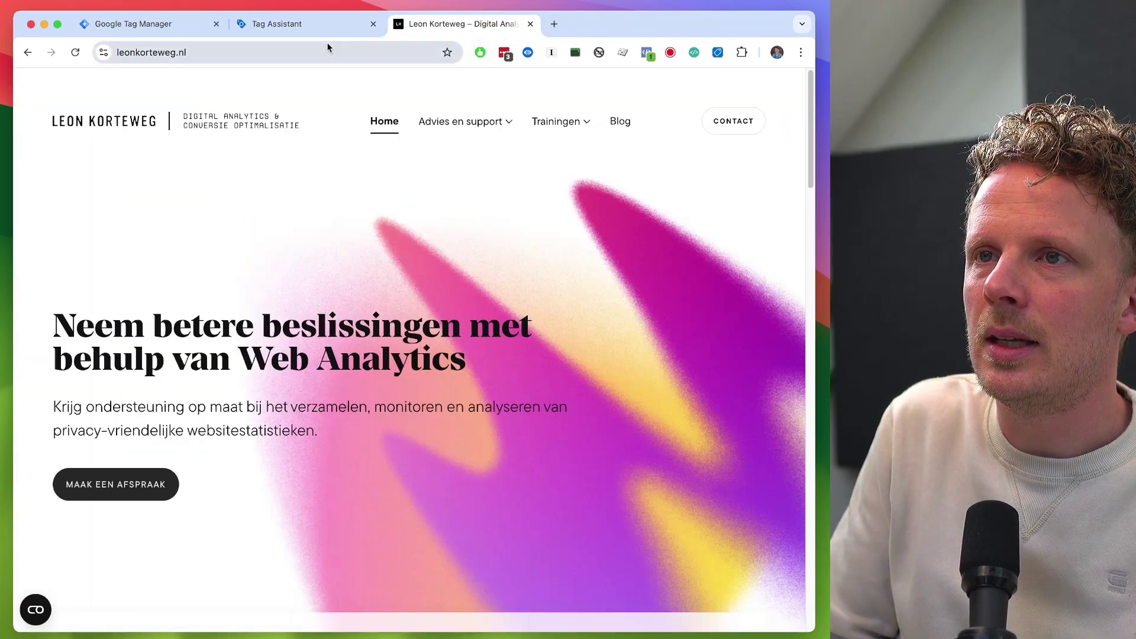
{"action": "left_click", "coordinate": [315, 21]}
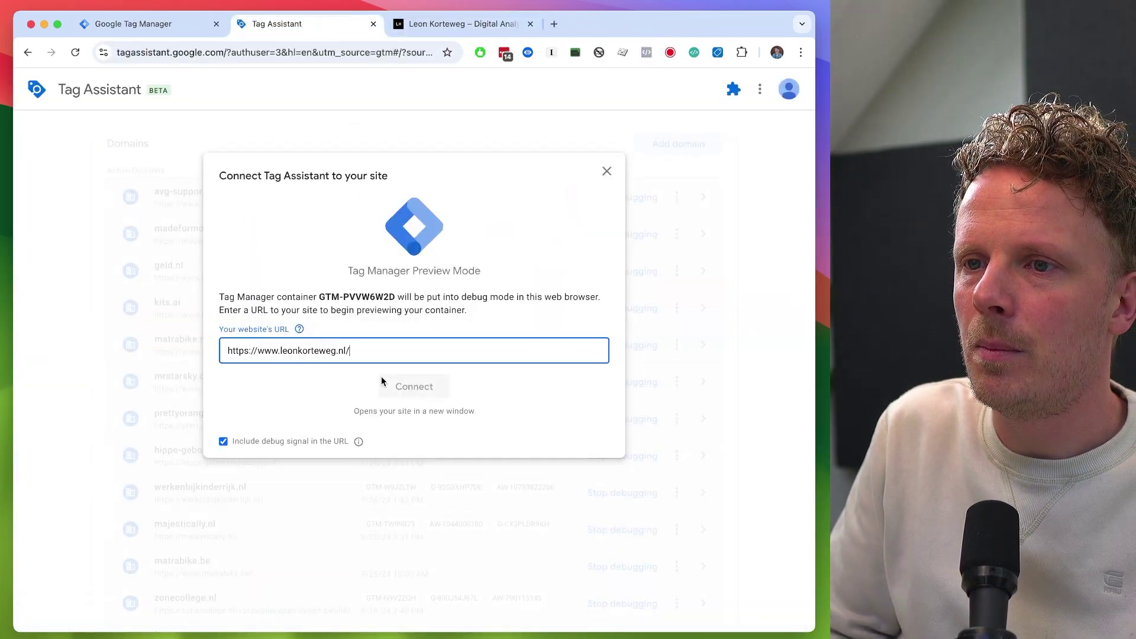
{"action": "left_click", "coordinate": [408, 391]}
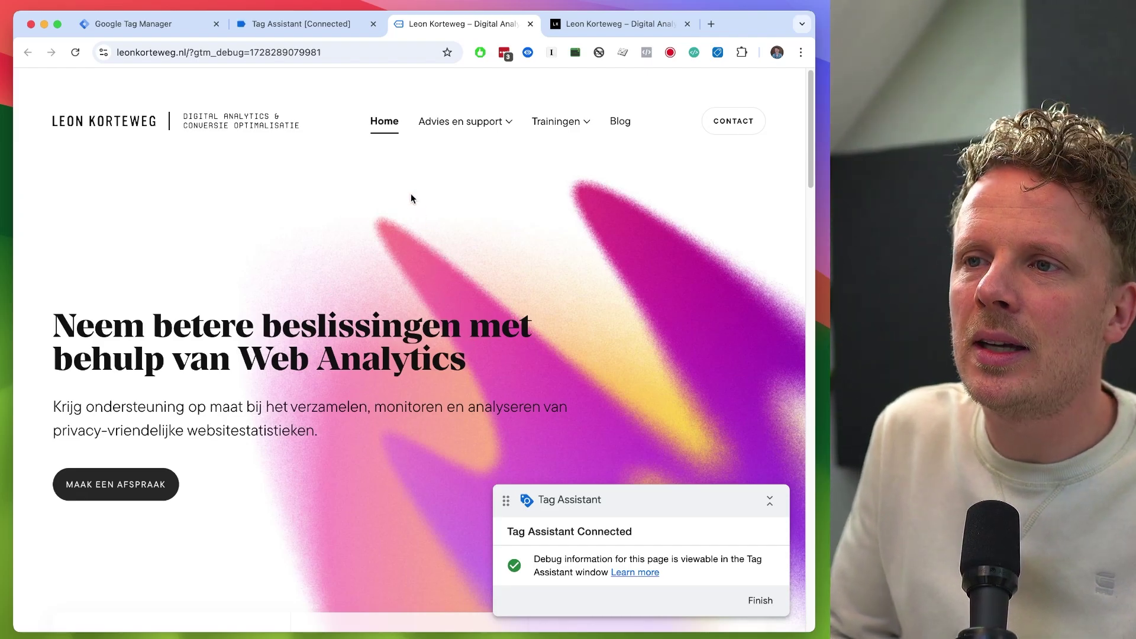
{"action": "right_click", "coordinate": [284, 202]}
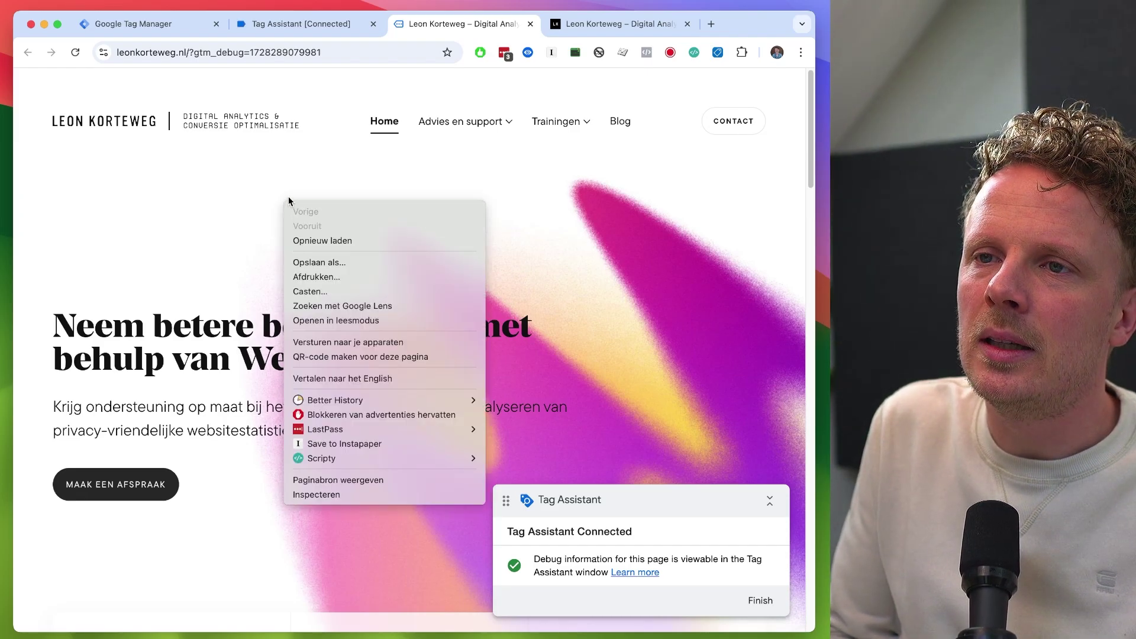
Step: Open the DevTools Network panel, clear the filter, and reload to capture 49 requests
{"action": "left_click", "coordinate": [329, 495]}
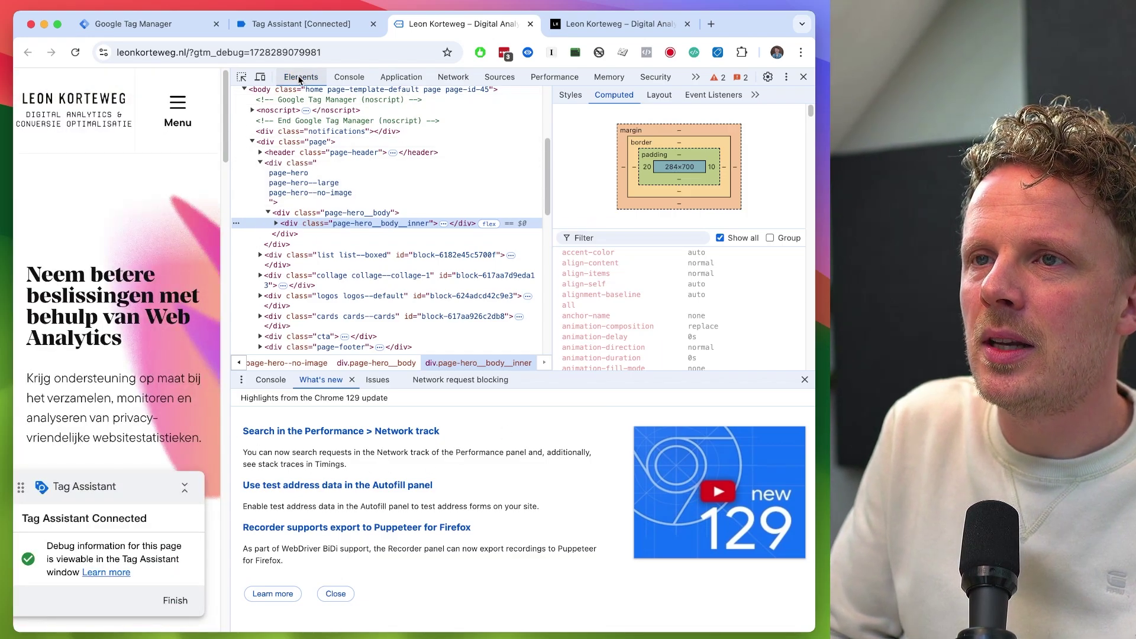
{"action": "left_click", "coordinate": [455, 78]}
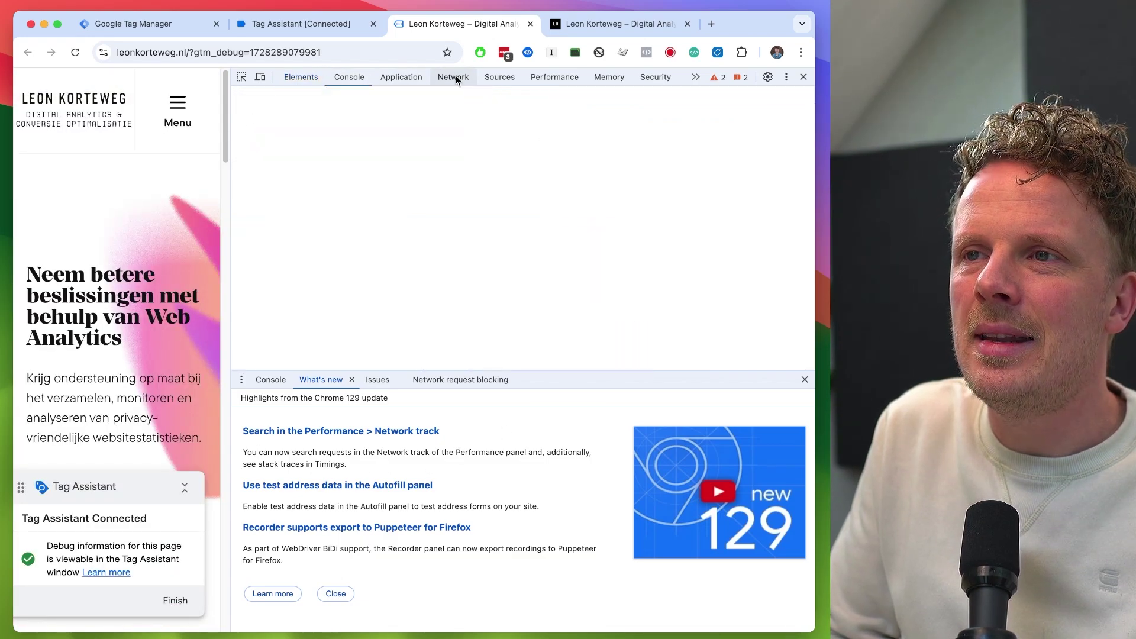
{"action": "left_click", "coordinate": [352, 113]}
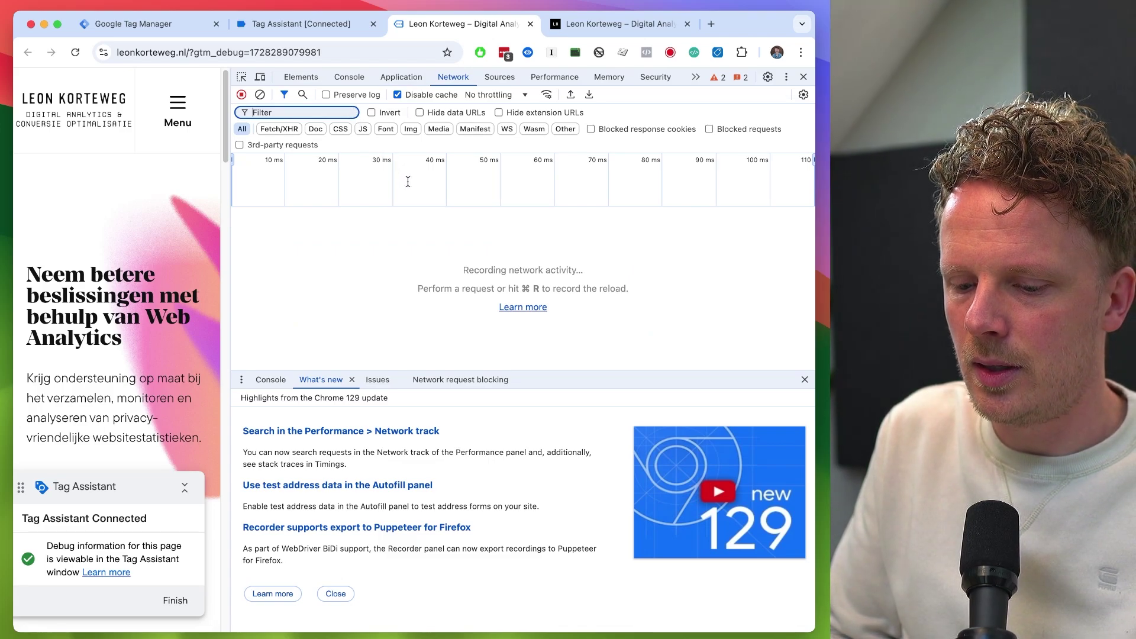
{"action": "key", "text": "super+r"}
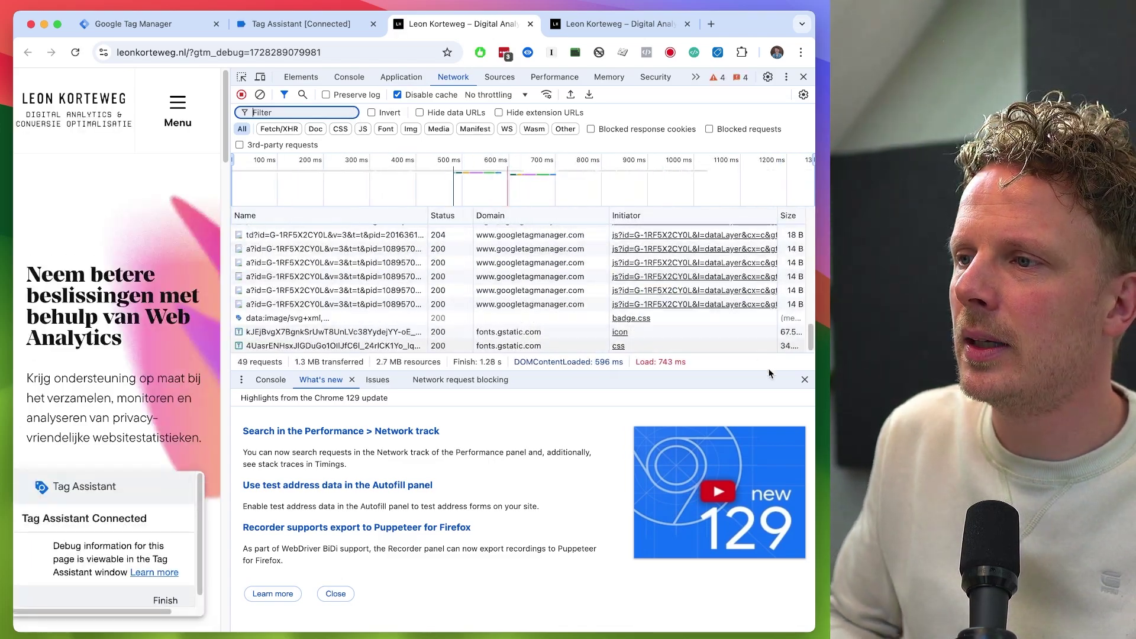
Step: Close the What's new drawer and filter the requests by Font, then by Img
{"action": "left_click", "coordinate": [805, 380]}
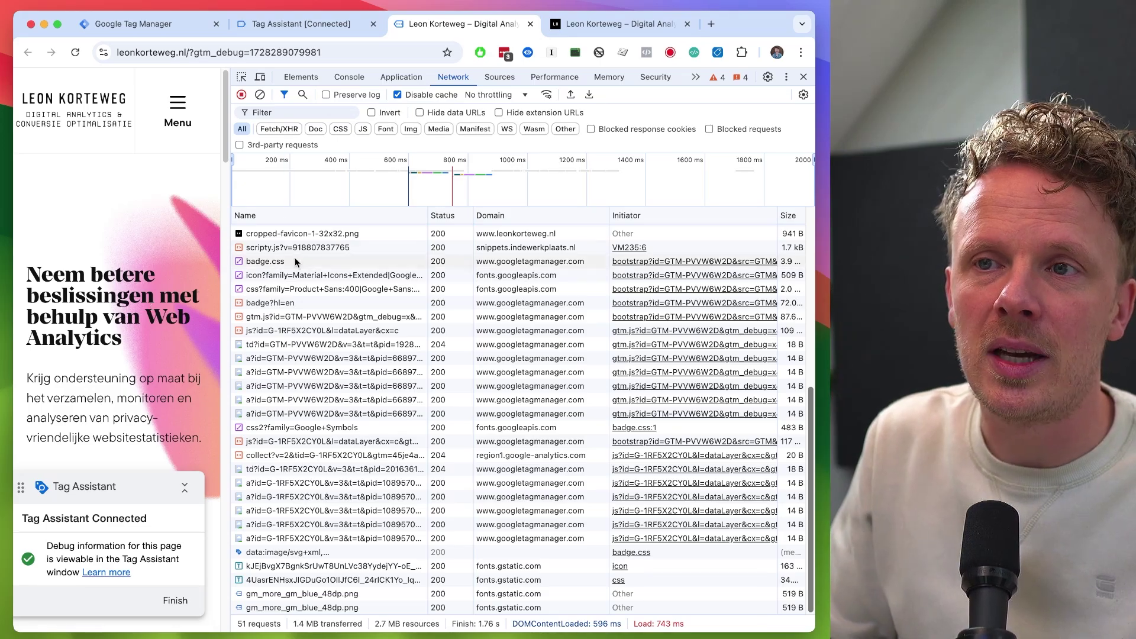
{"action": "left_click", "coordinate": [288, 113]}
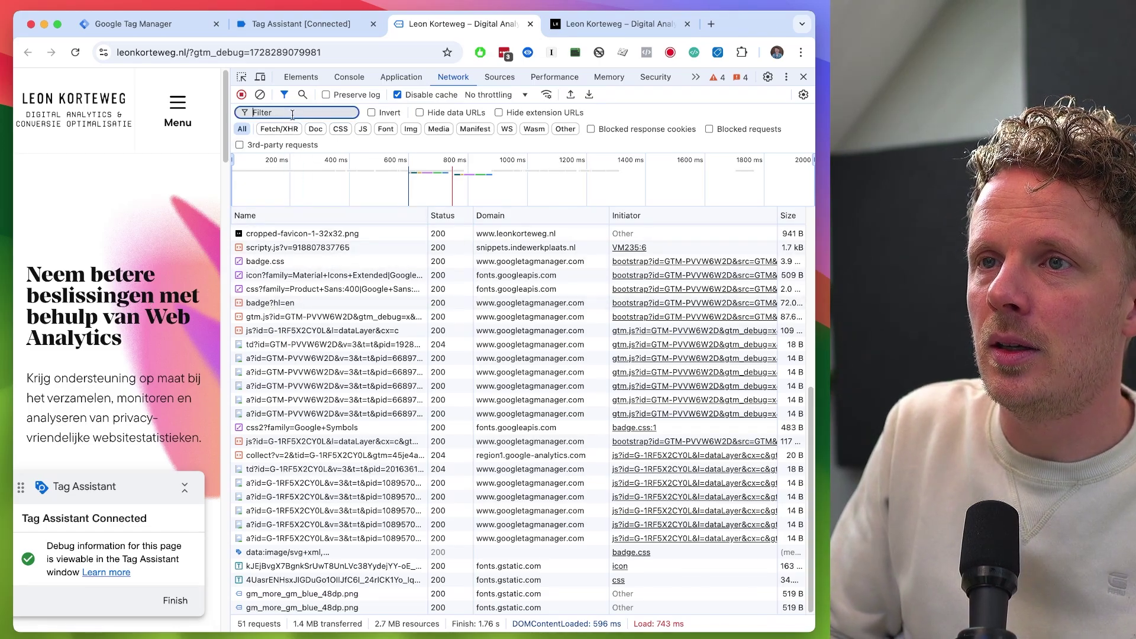
{"action": "left_click", "coordinate": [384, 131]}
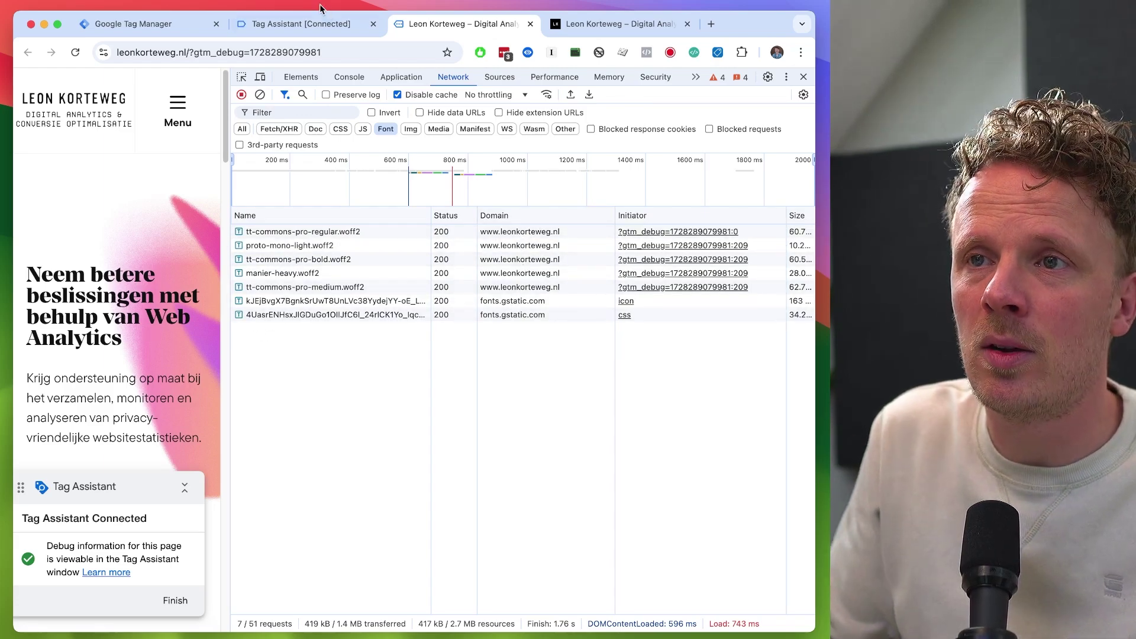
{"action": "left_click", "coordinate": [385, 130]}
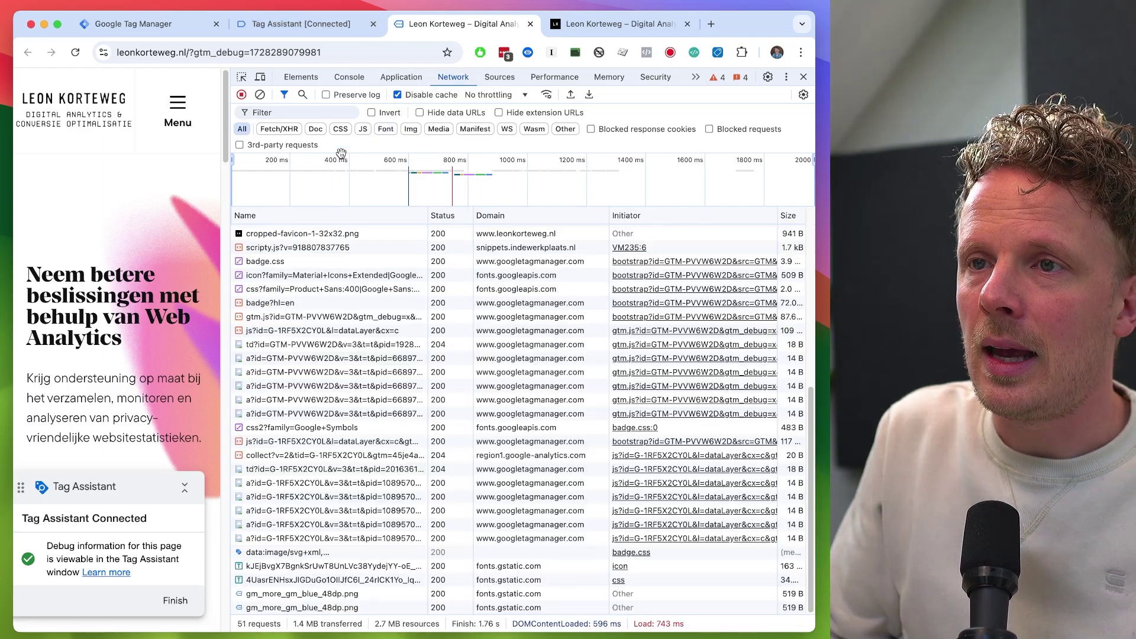
{"action": "left_click", "coordinate": [411, 129]}
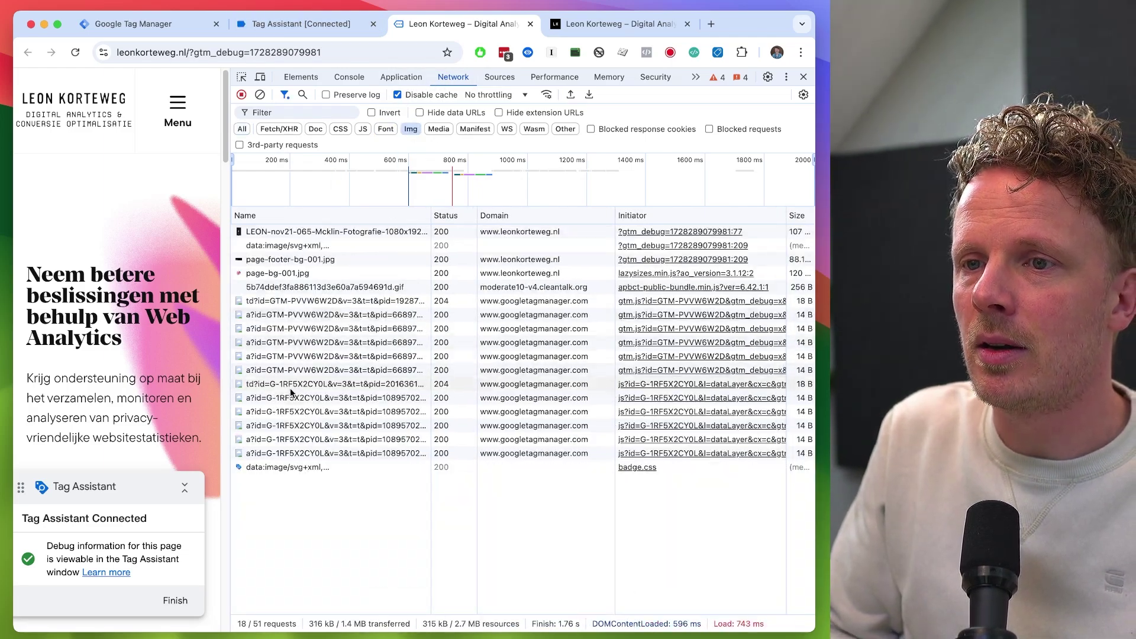
Step: Inspect the page-bg-001.jpg request's headers and image preview, then close its details
{"action": "left_click", "coordinate": [295, 276]}
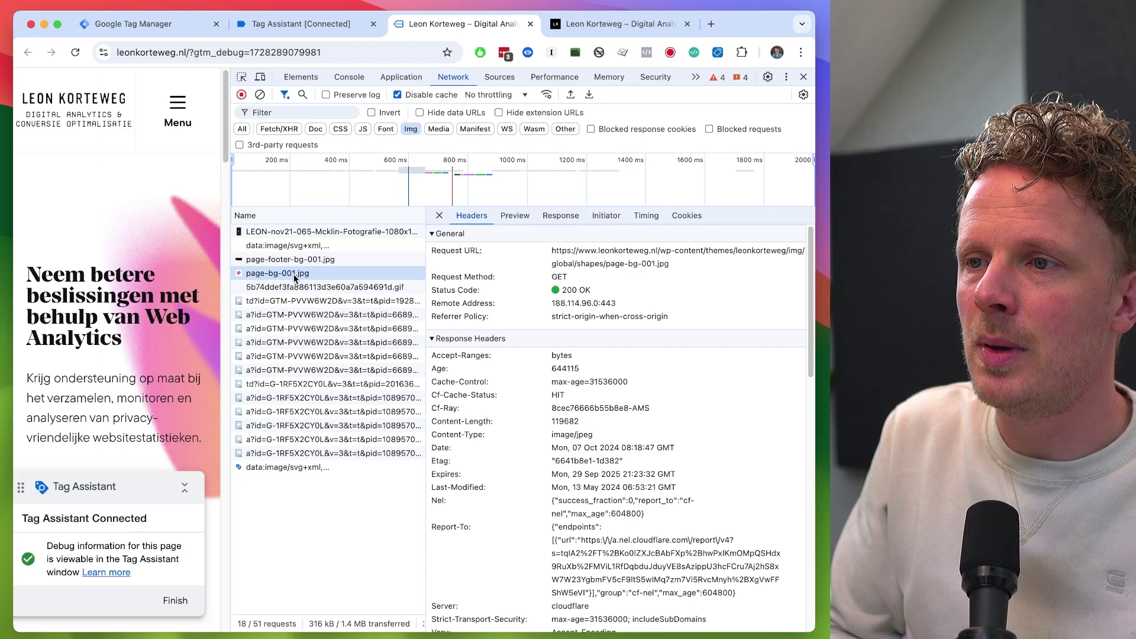
{"action": "left_click", "coordinate": [513, 219]}
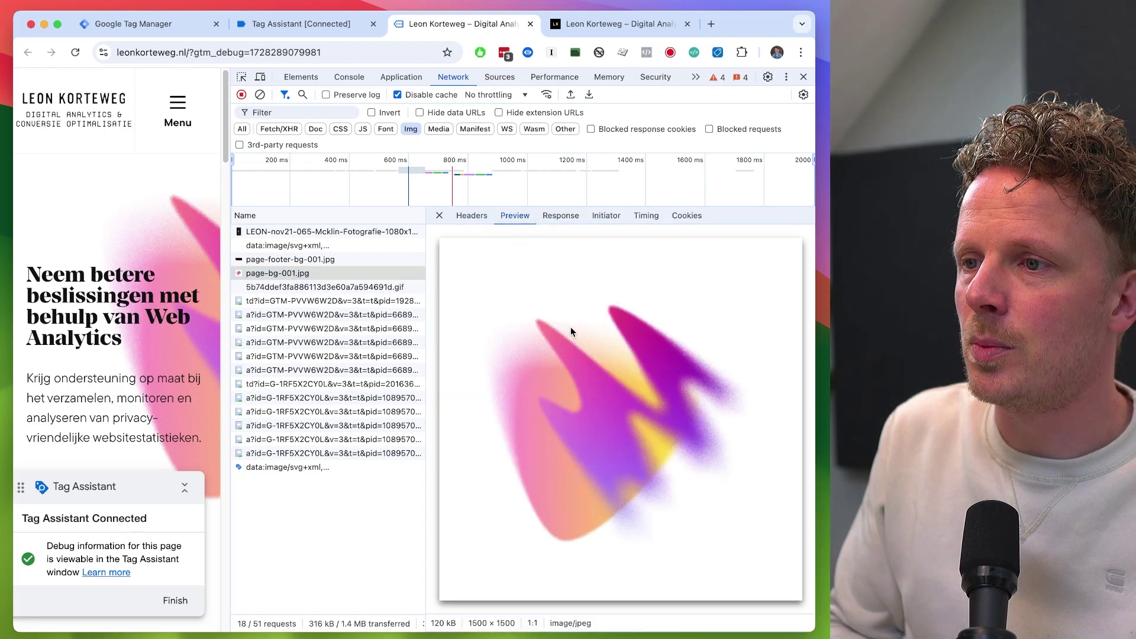
{"action": "left_click", "coordinate": [470, 216]}
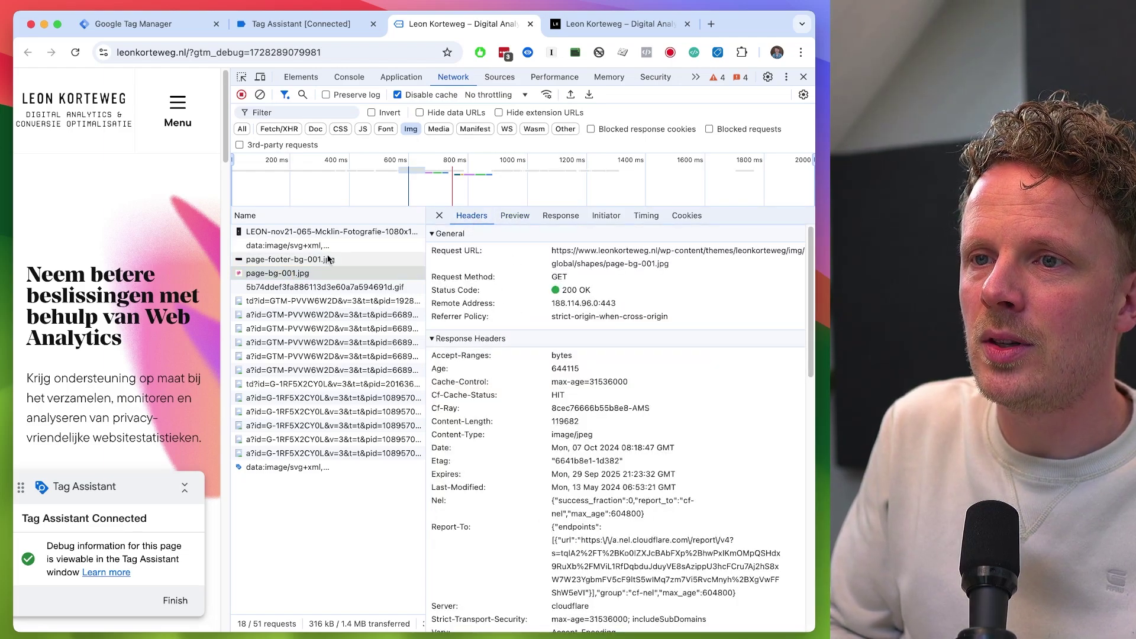
{"action": "left_click", "coordinate": [439, 216]}
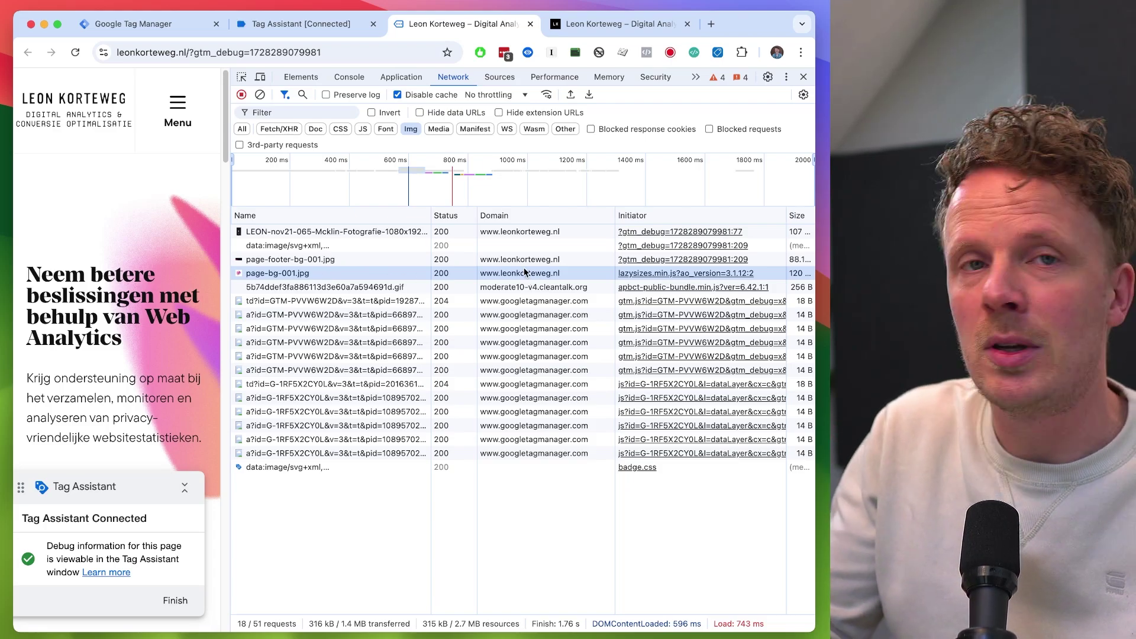
Step: Filter requests by 'colle', review the GA4 collect request's headers, then clear the filter
{"action": "left_click", "coordinate": [407, 128]}
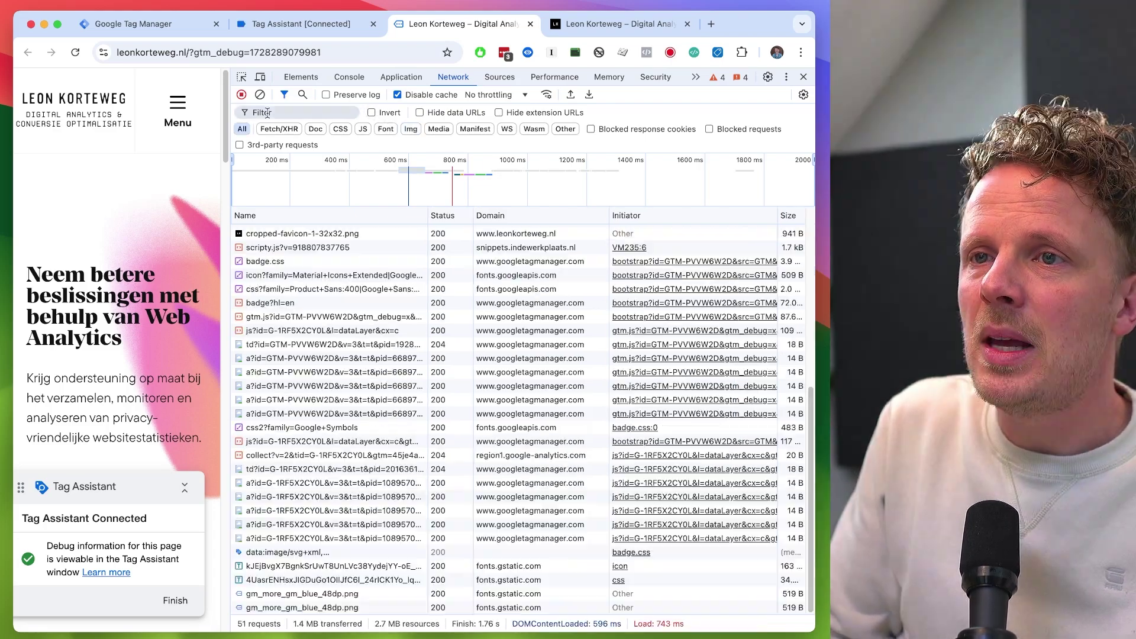
{"action": "left_click", "coordinate": [271, 110]}
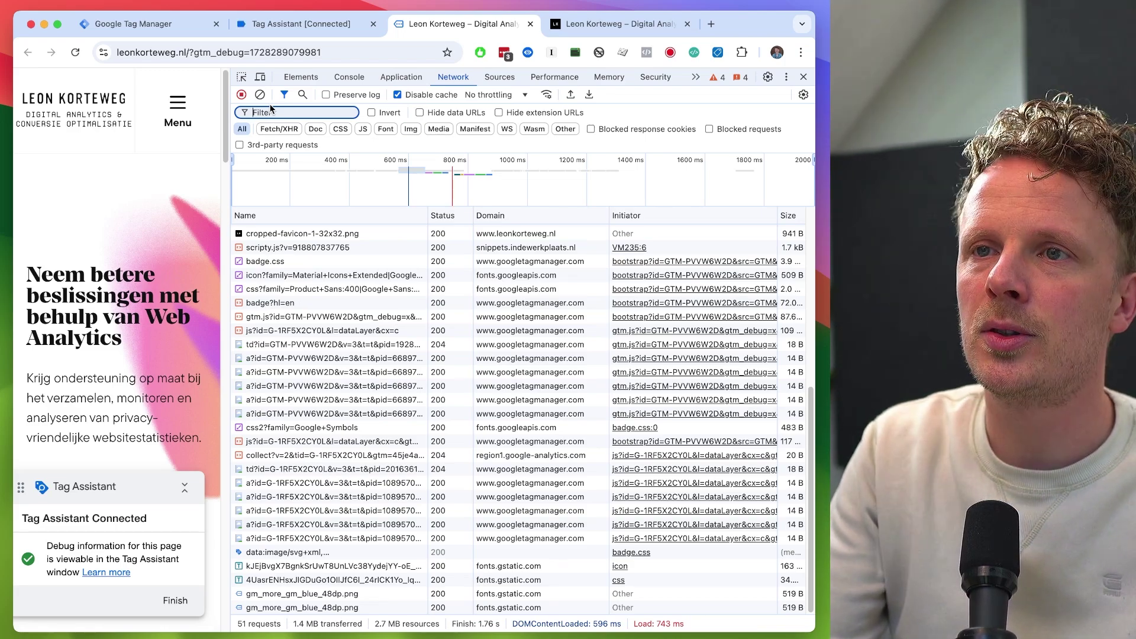
{"action": "type", "text": "collec"}
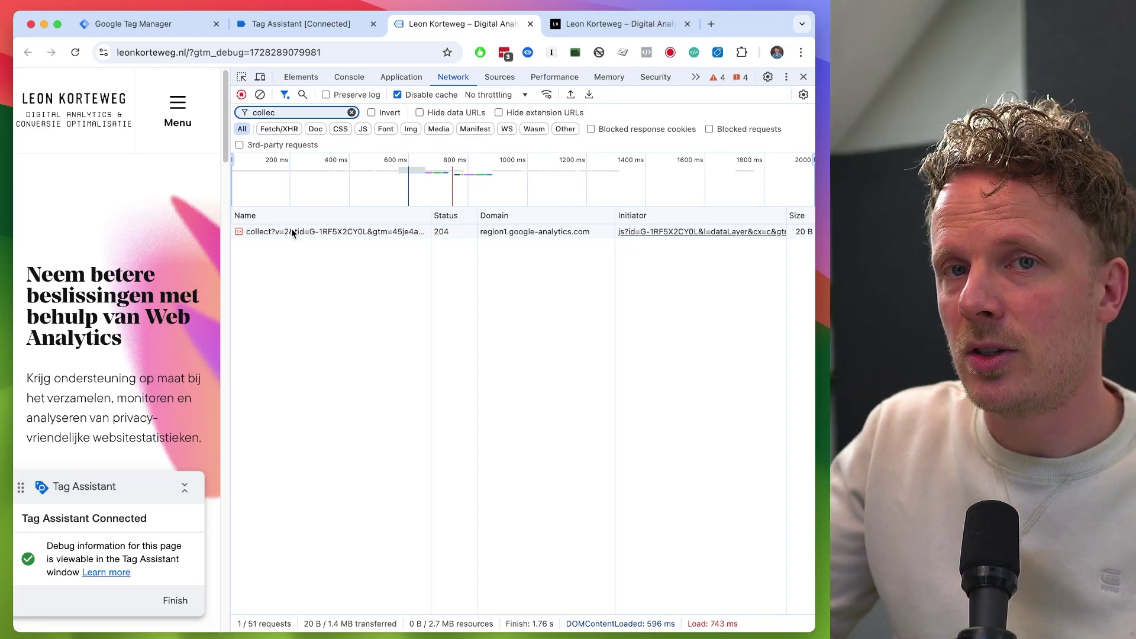
{"action": "left_click", "coordinate": [330, 233]}
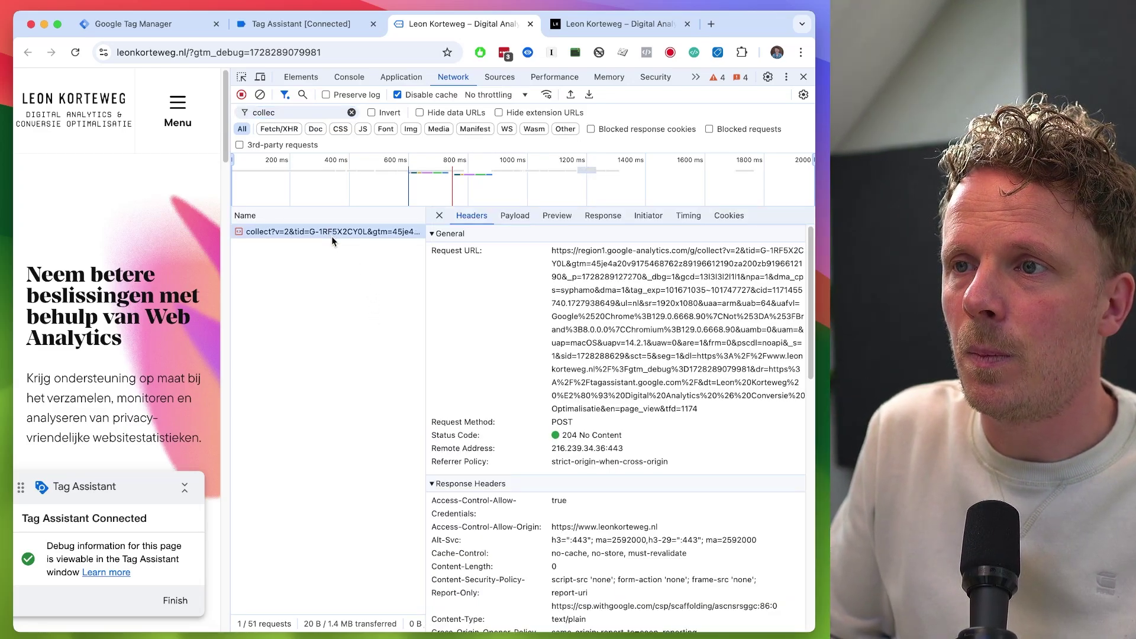
{"action": "left_click", "coordinate": [439, 216]}
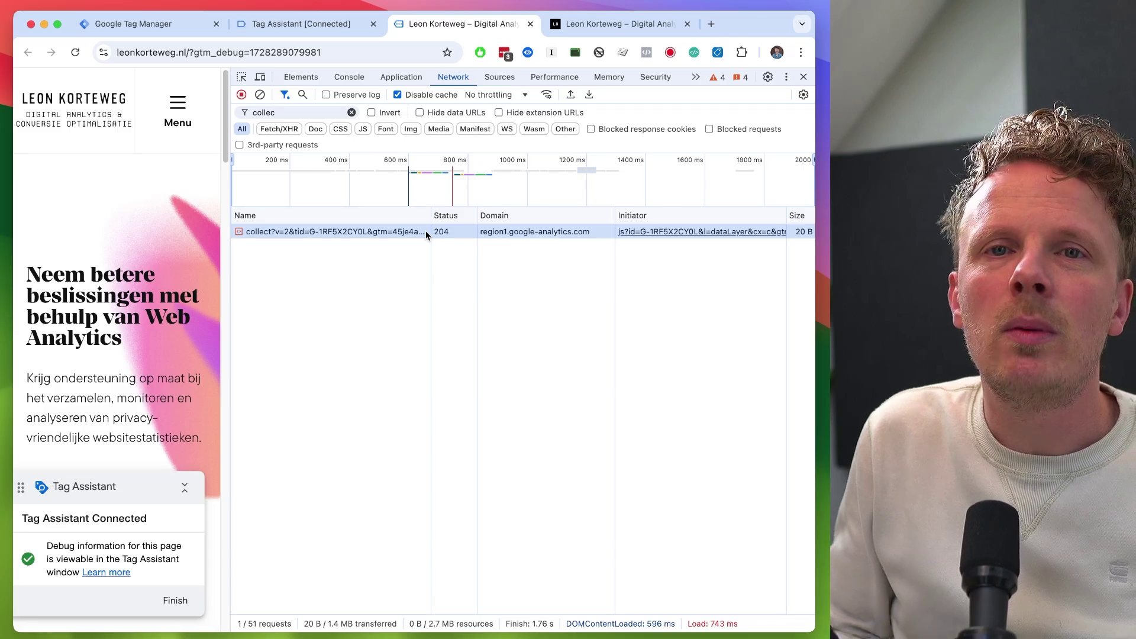
{"action": "left_click", "coordinate": [351, 113]}
{"action": "left_click", "coordinate": [392, 130]}
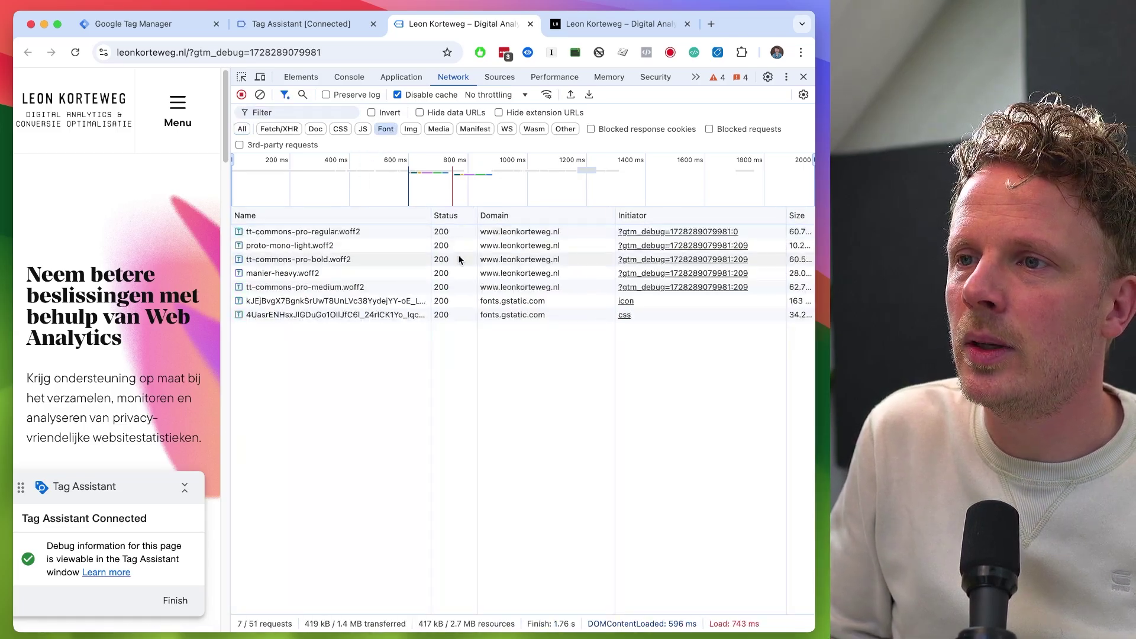
{"action": "left_click", "coordinate": [411, 129]}
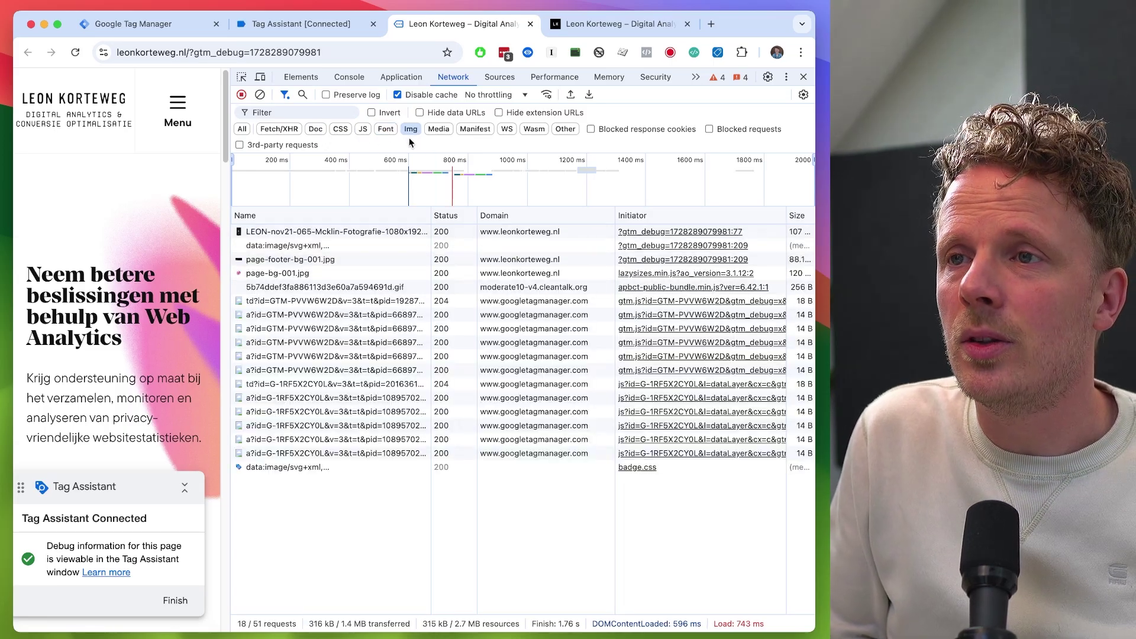
{"action": "left_click", "coordinate": [243, 129]}
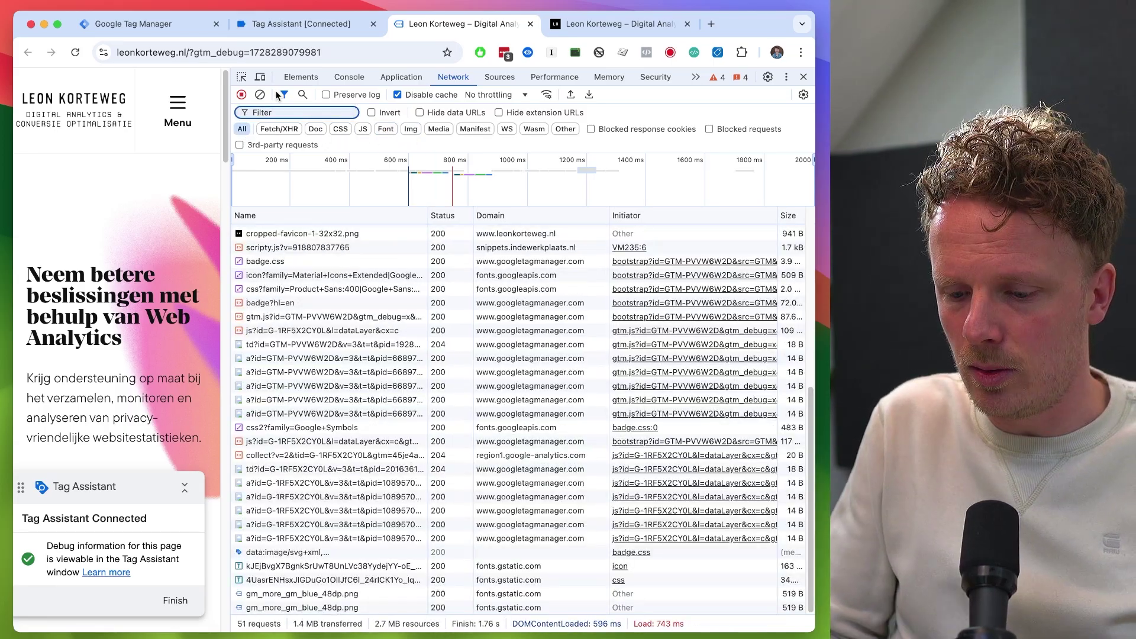
{"action": "type", "text": "collec"}
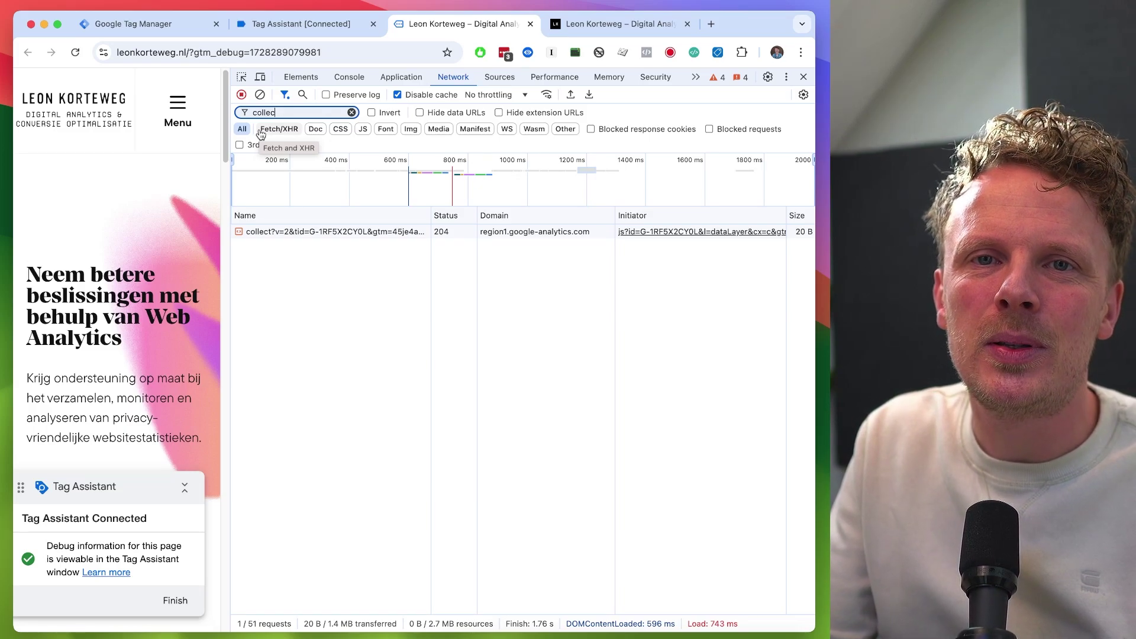
{"action": "key", "text": "ctrl+Right"}
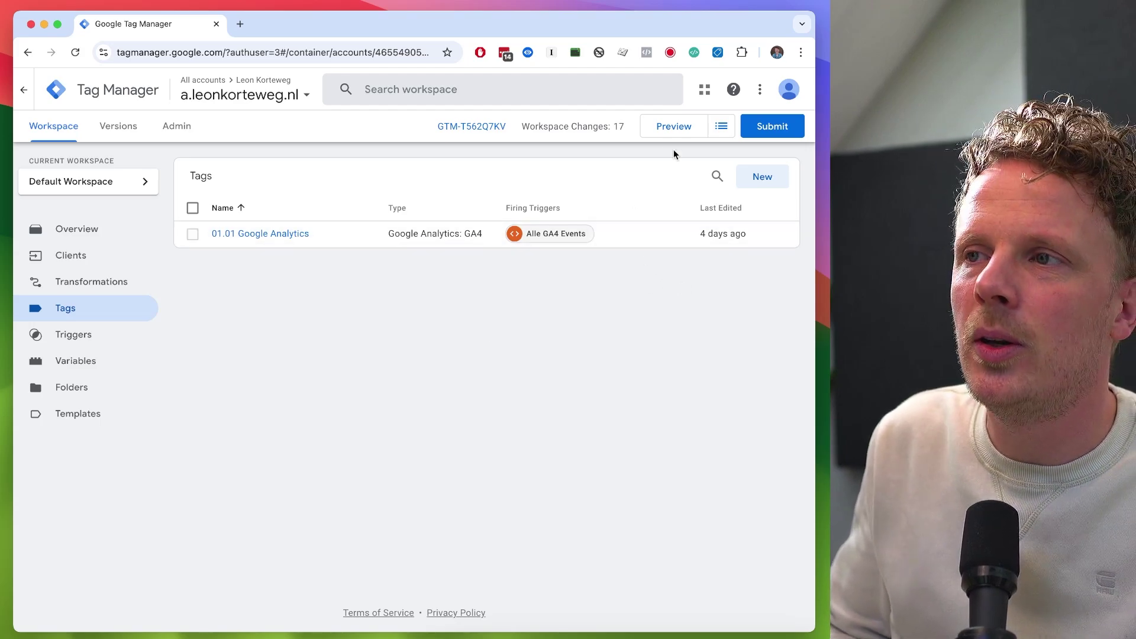
Step: Start server container preview and bring up its debug mode view
{"action": "left_click", "coordinate": [675, 131]}
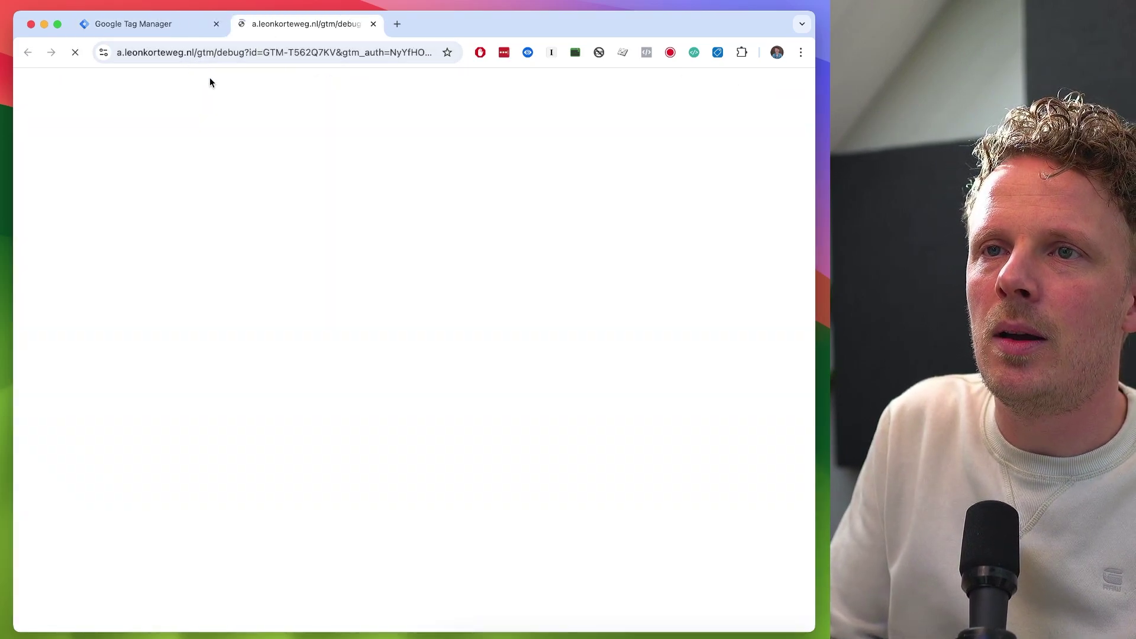
{"action": "left_click", "coordinate": [155, 25]}
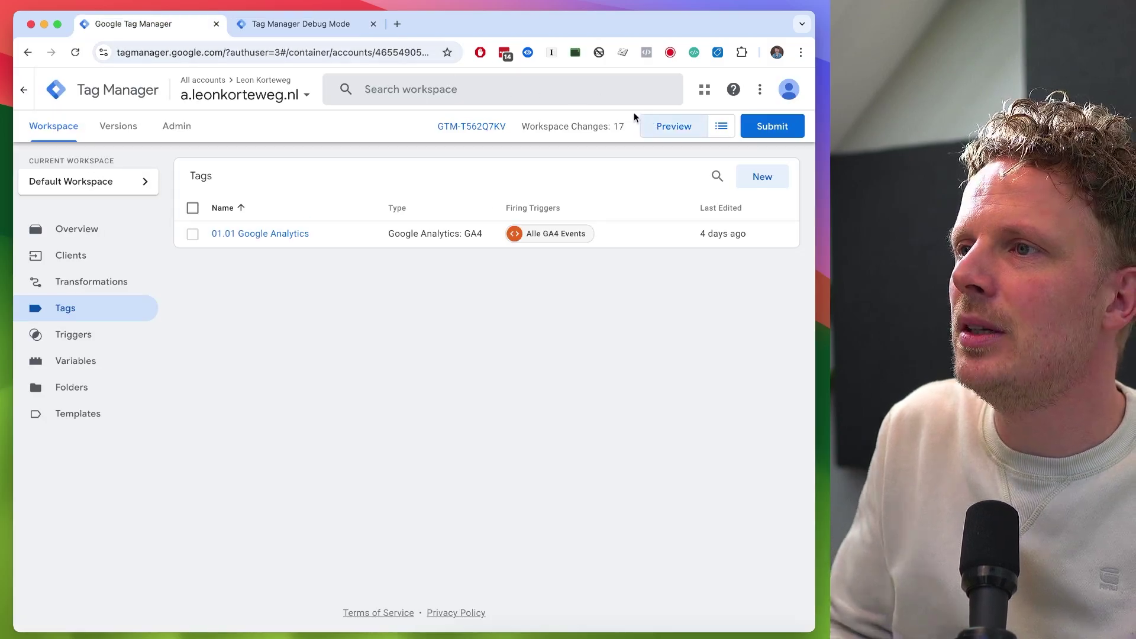
{"action": "left_click", "coordinate": [255, 24]}
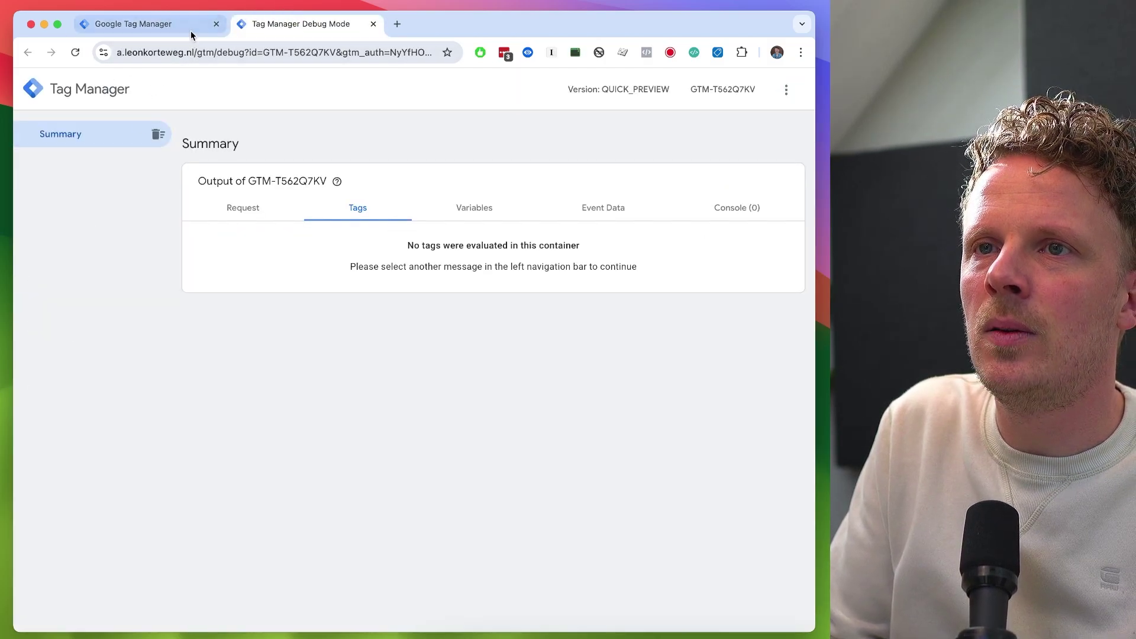
{"action": "key", "text": "super+t"}
{"action": "key", "text": "ctrl+shift+Tab"}
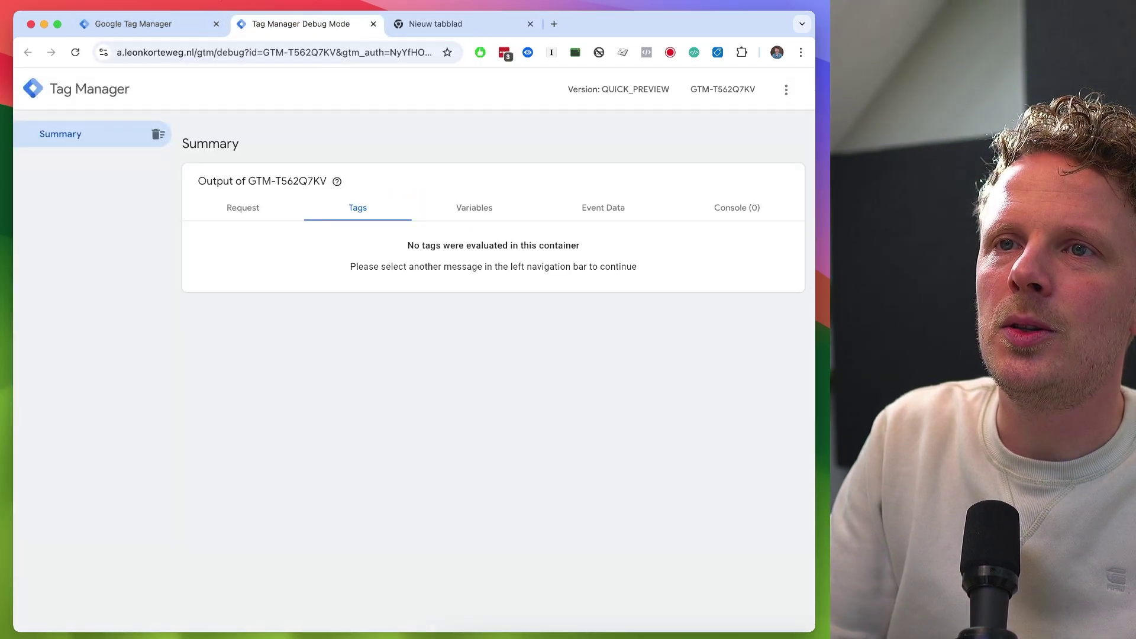
Step: Load the server domain's /healthy page in a new tab, confirm 'ok', and close it
{"action": "key", "text": "super+l"}
{"action": "key", "text": "super+c"}
{"action": "left_click", "coordinate": [425, 24]}
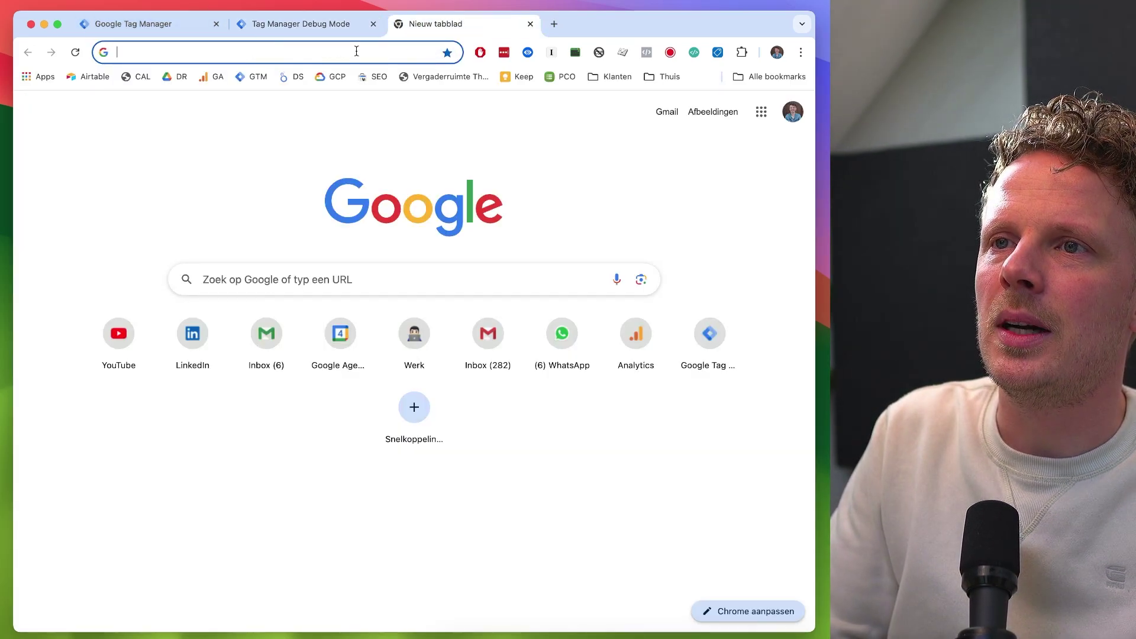
{"action": "key", "text": "super+v"}
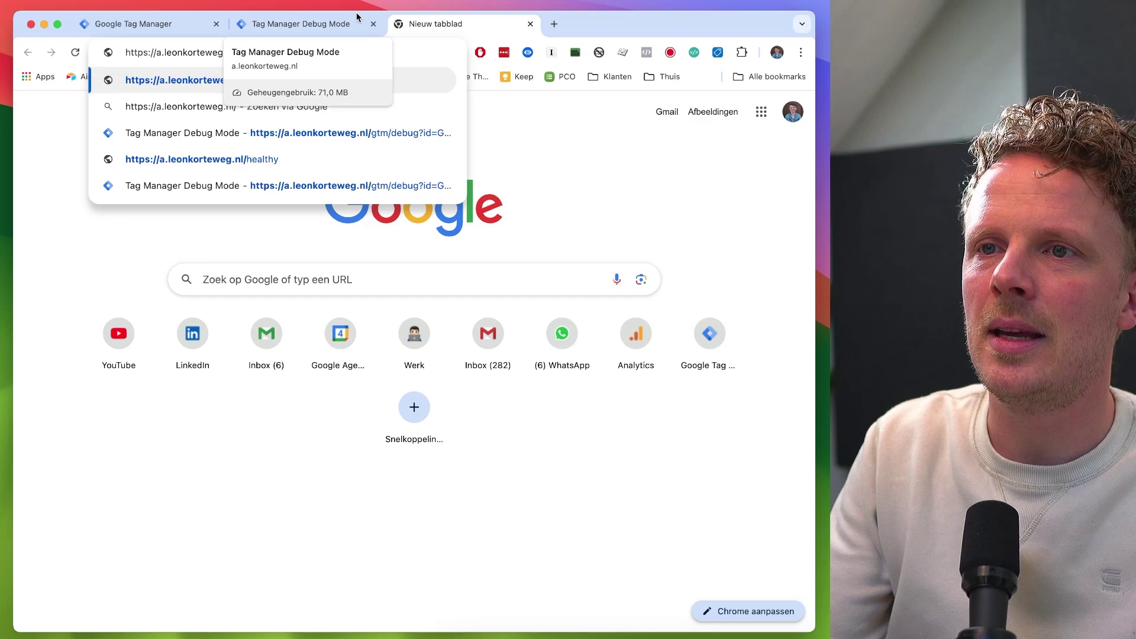
{"action": "left_click", "coordinate": [251, 160]}
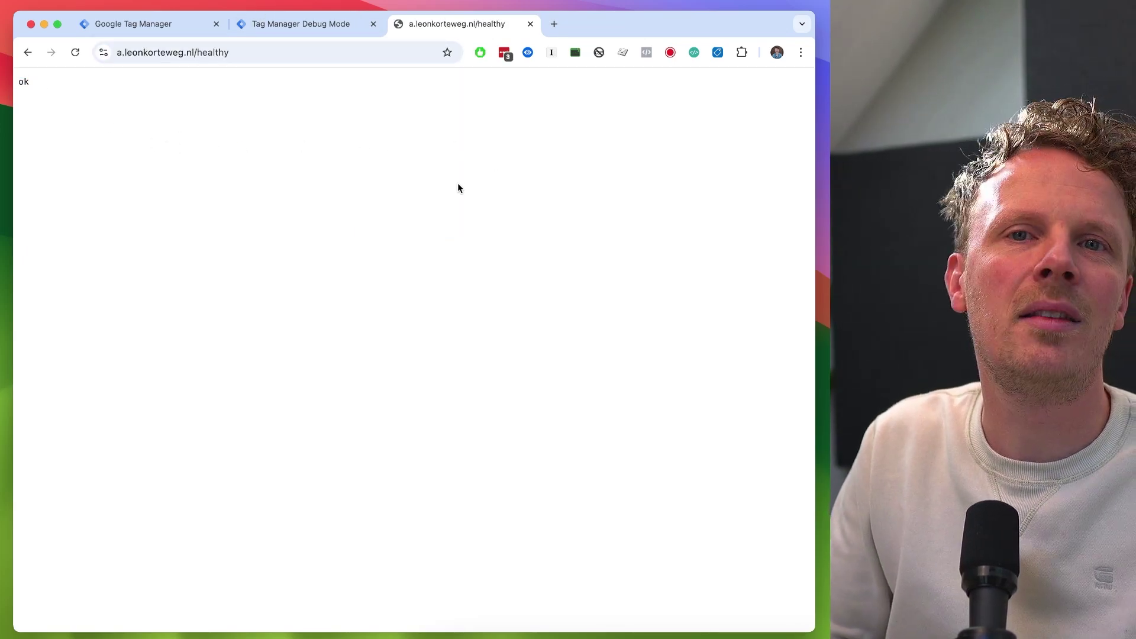
{"action": "left_click", "coordinate": [530, 23]}
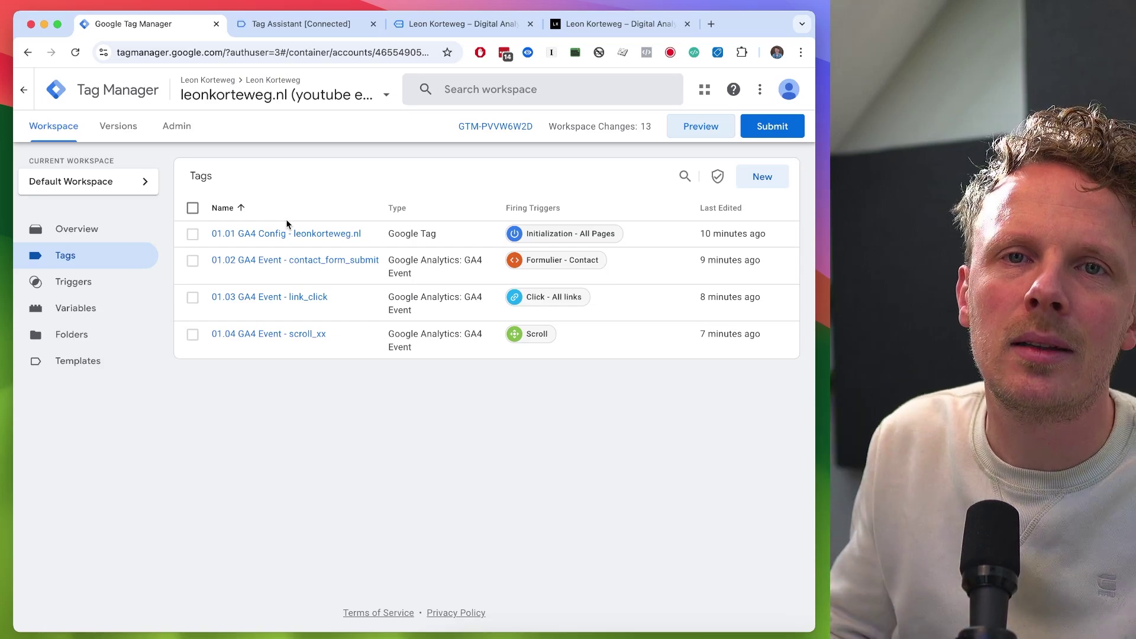
Step: Open the 01.01 GA4 Config tag from the web container's Tags list
{"action": "left_click", "coordinate": [259, 237]}
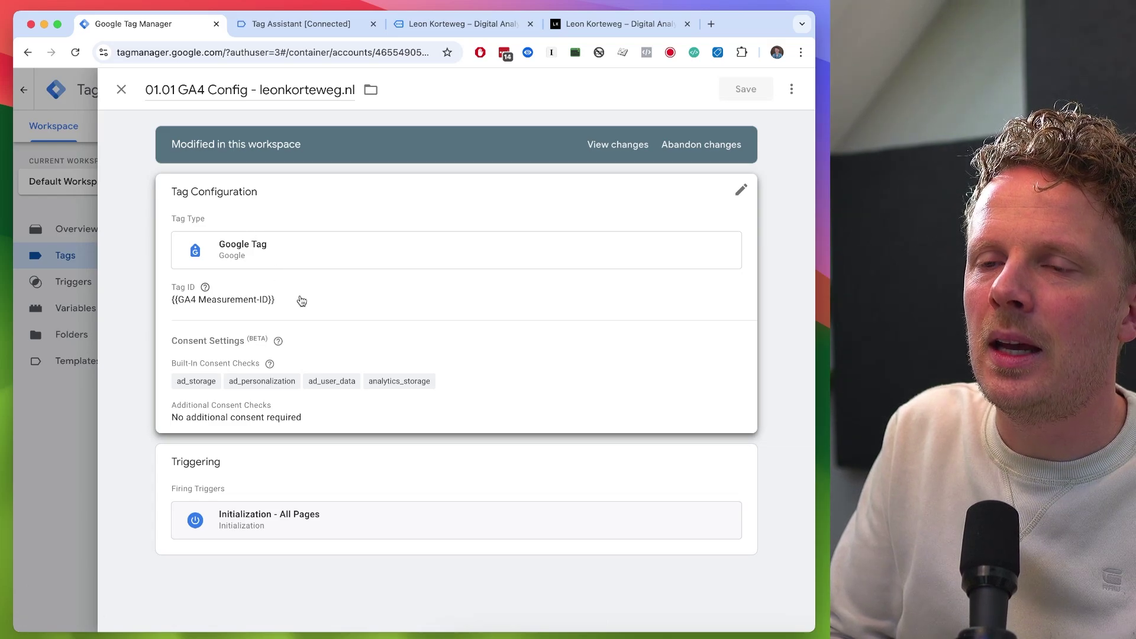
Step: Add server_container_url with the a.leonkorteweg server domain to 01.01 GA4 Config and save
{"action": "left_click", "coordinate": [304, 299]}
{"action": "scroll", "coordinate": [311, 296], "scroll_direction": "down", "scroll_amount": 1}
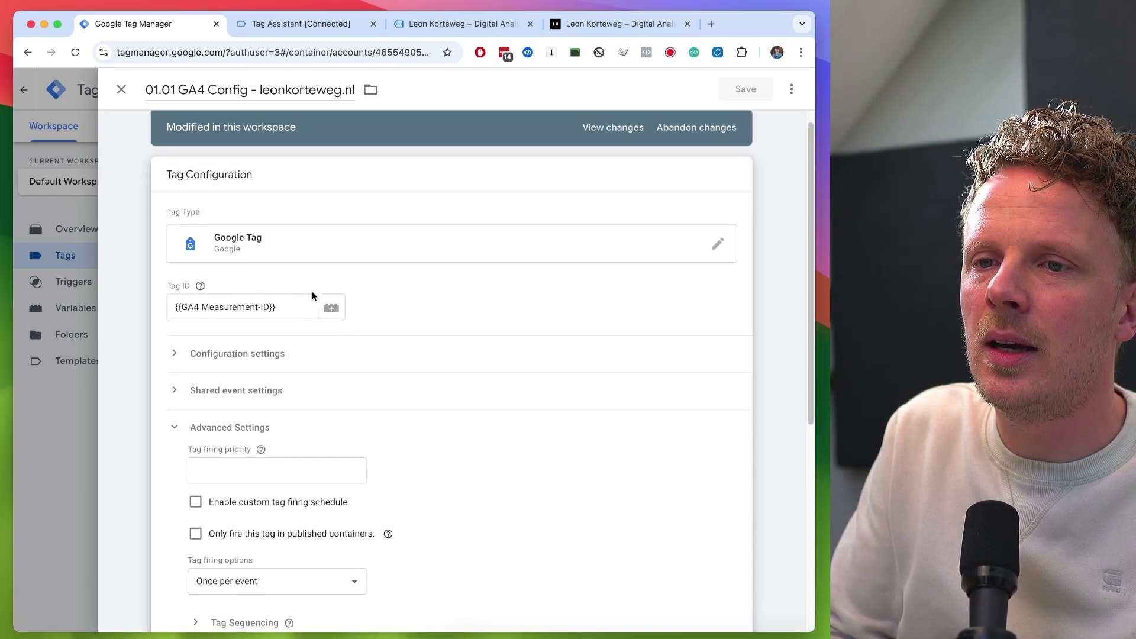
{"action": "left_click", "coordinate": [257, 348]}
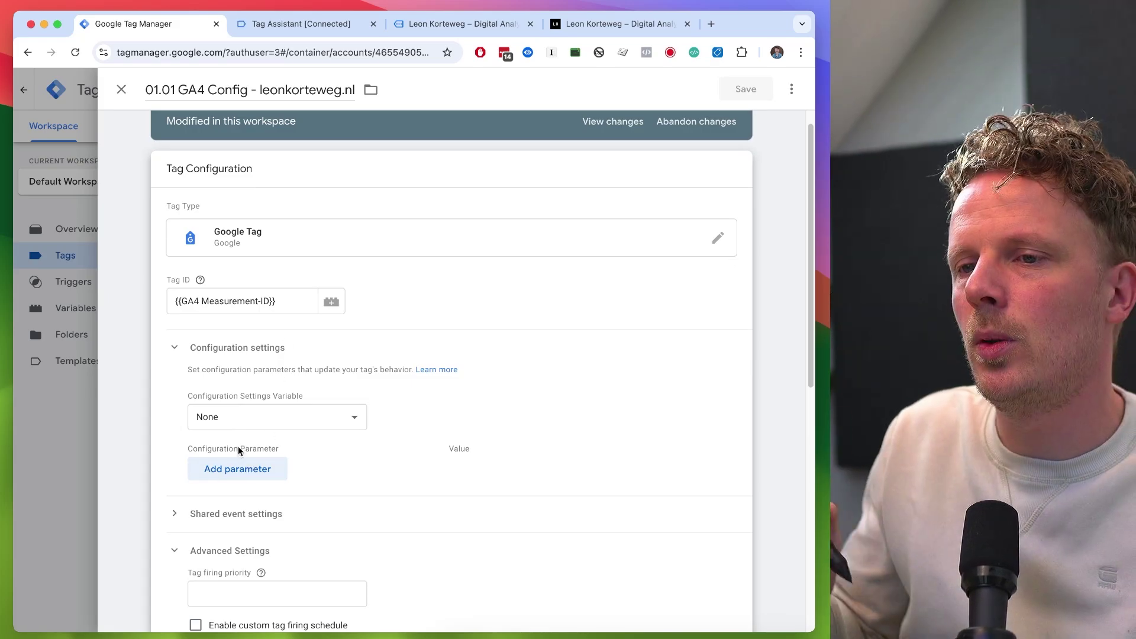
{"action": "left_click", "coordinate": [265, 471]}
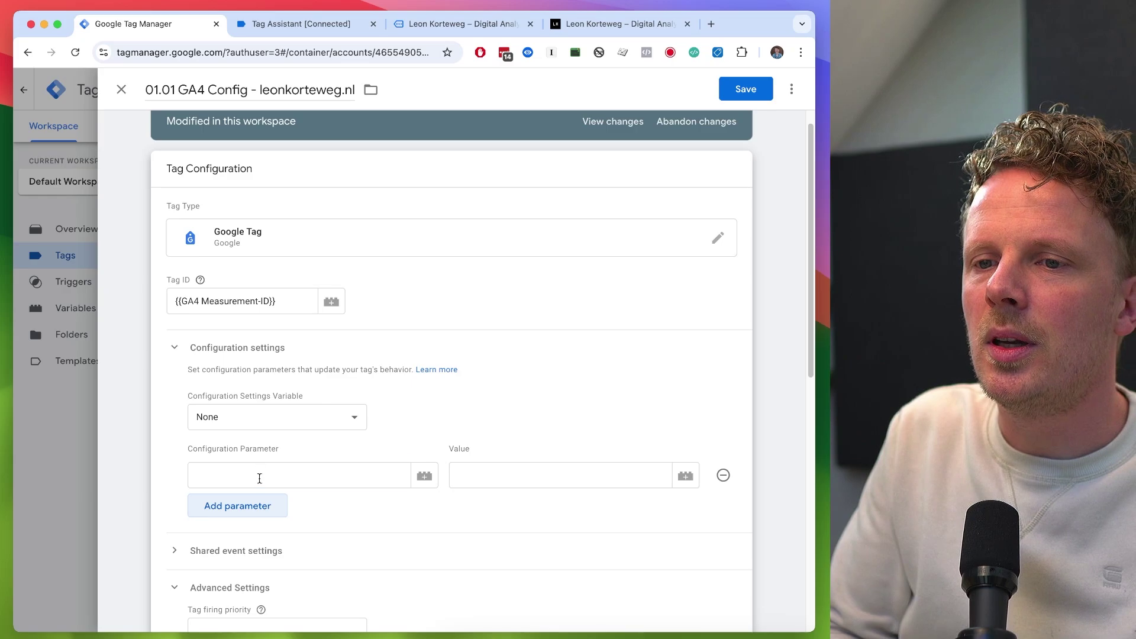
{"action": "left_click", "coordinate": [259, 477]}
{"action": "type", "text": "ser"}
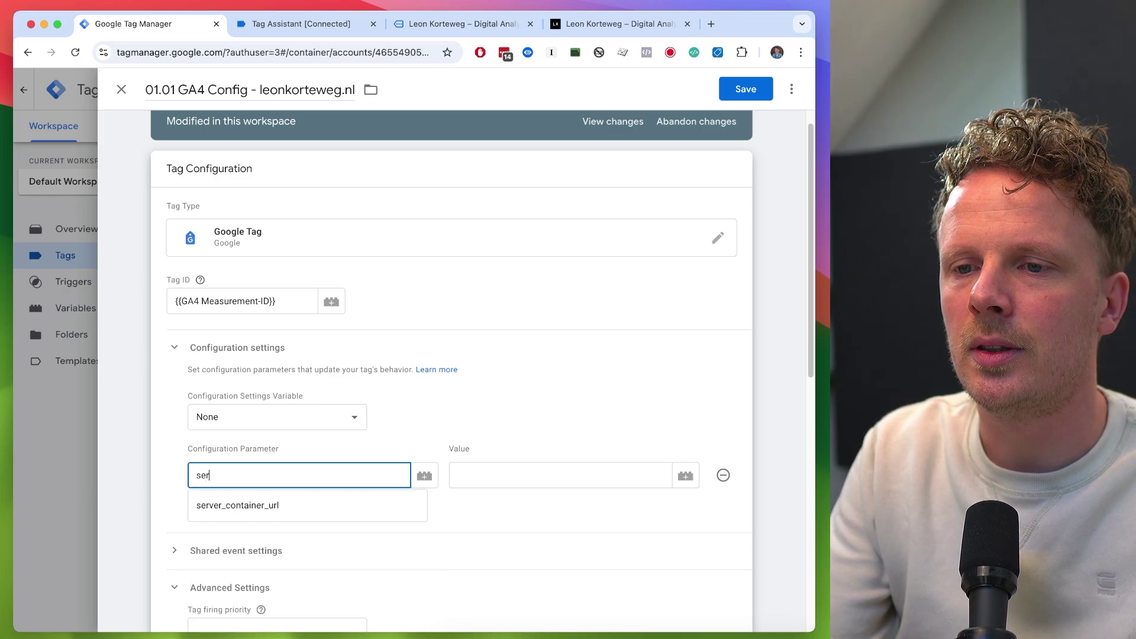
{"action": "left_click", "coordinate": [281, 506]}
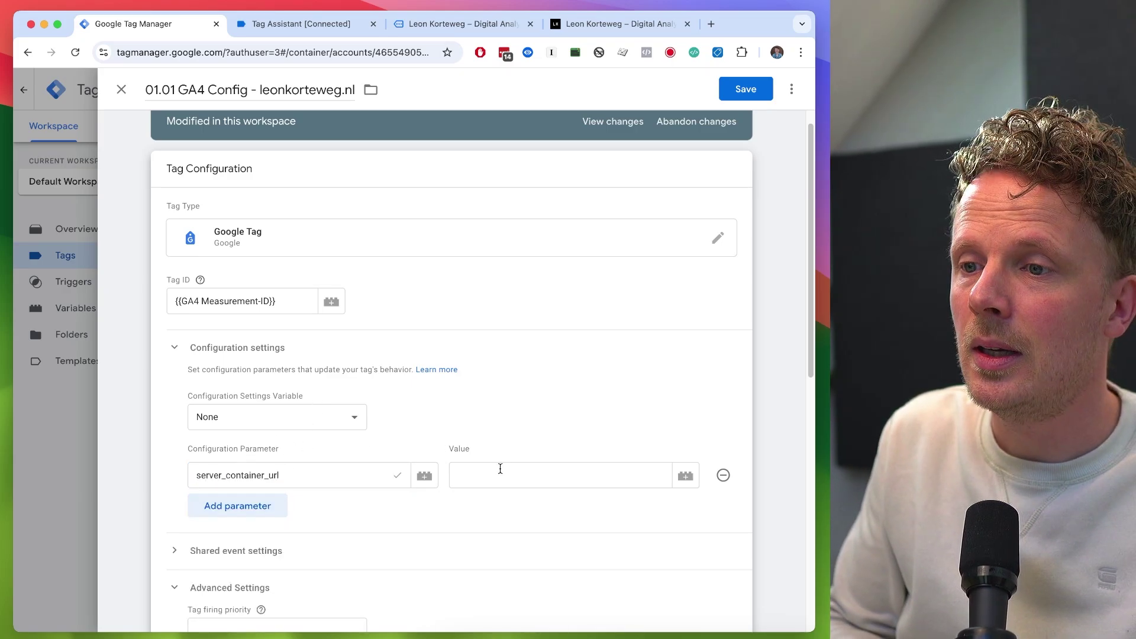
{"action": "left_click", "coordinate": [491, 467]}
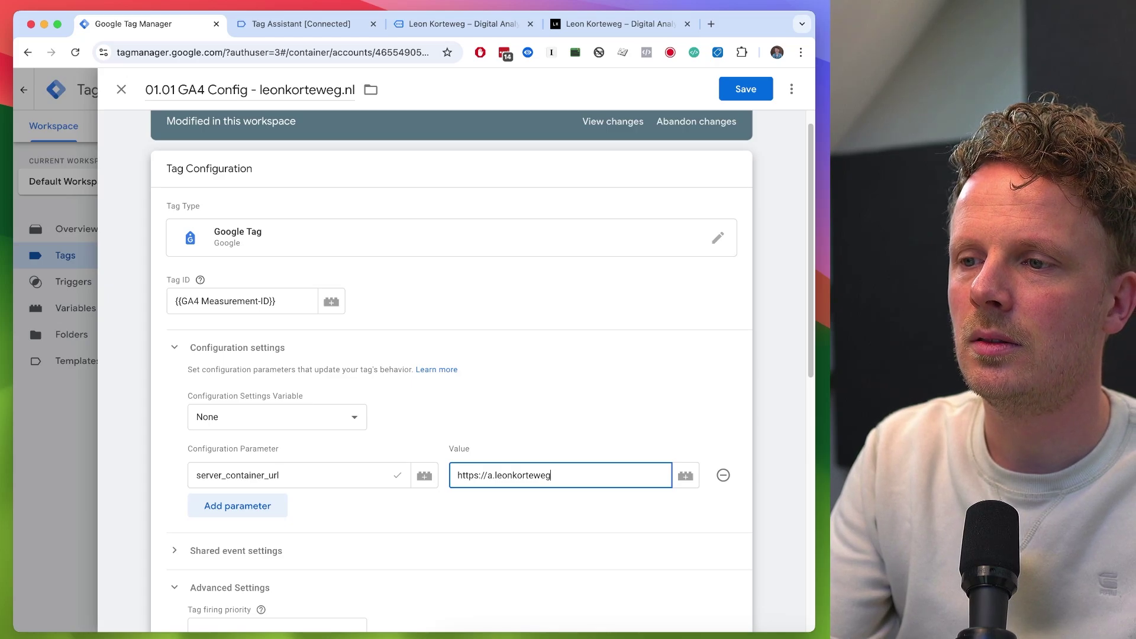
{"action": "left_click", "coordinate": [737, 90]}
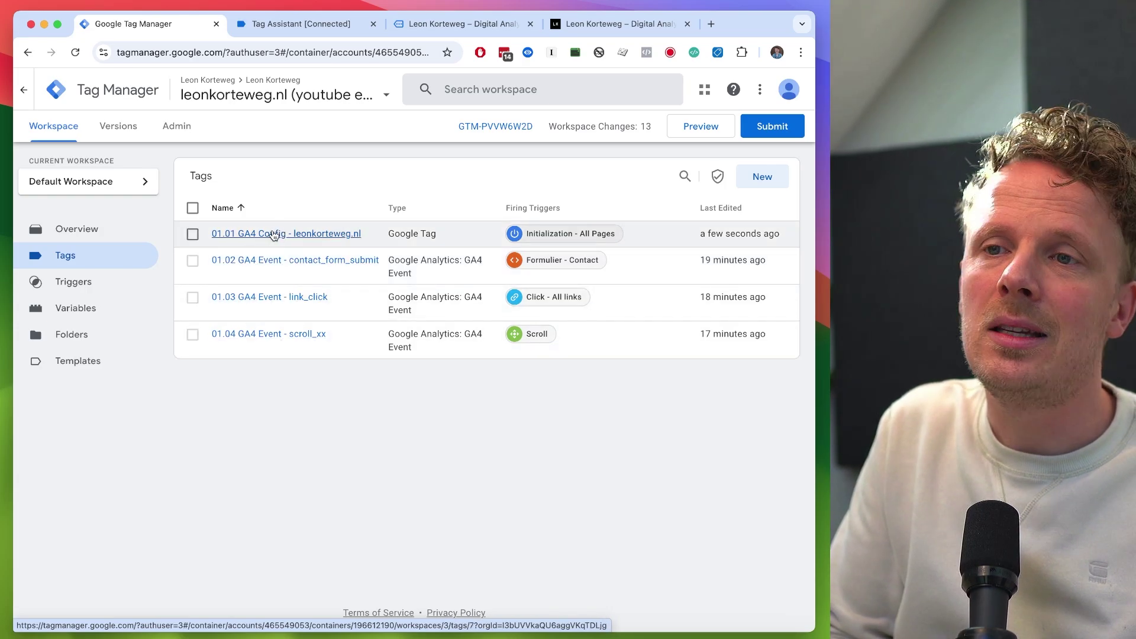
Step: Preview the updated web container and open DevTools Network with the filter cleared
{"action": "left_click", "coordinate": [702, 130]}
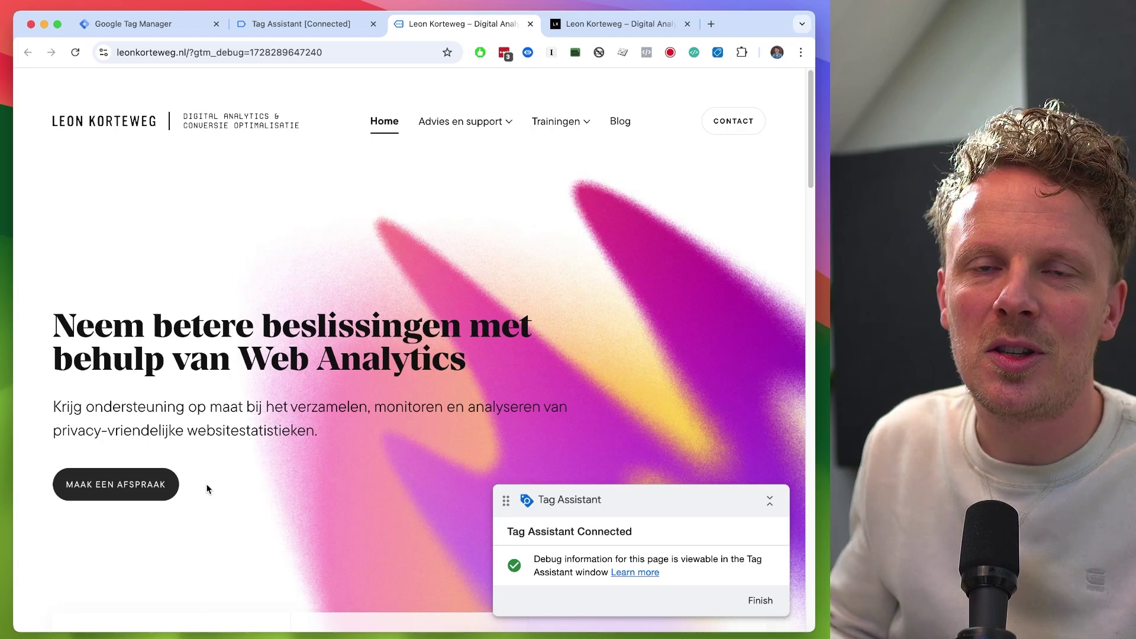
{"action": "right_click", "coordinate": [303, 251]}
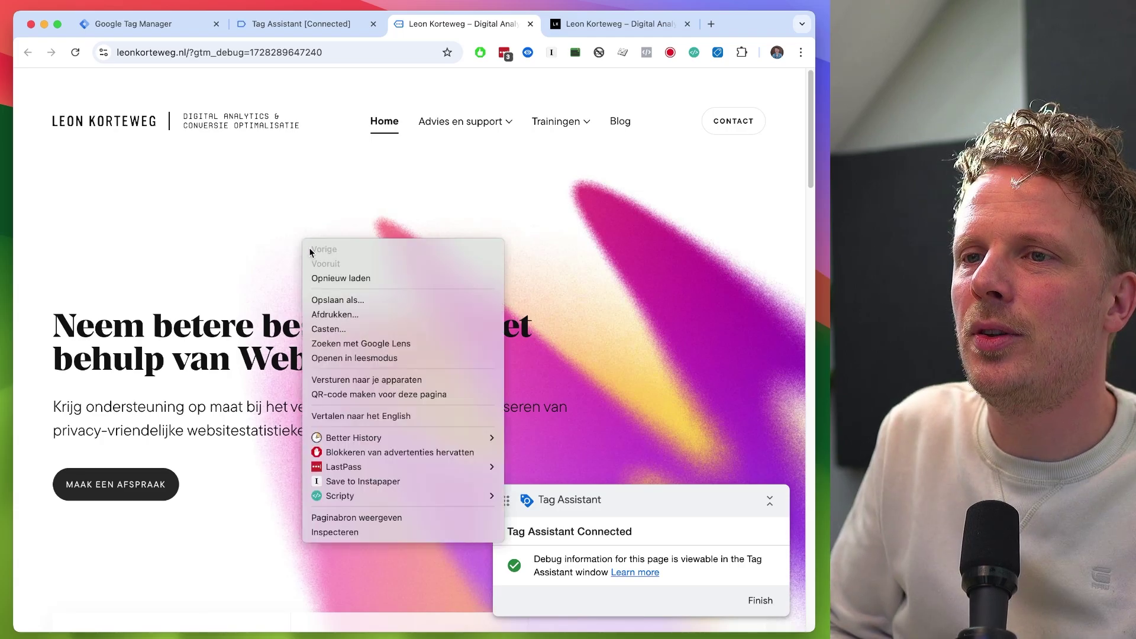
{"action": "left_click", "coordinate": [339, 532]}
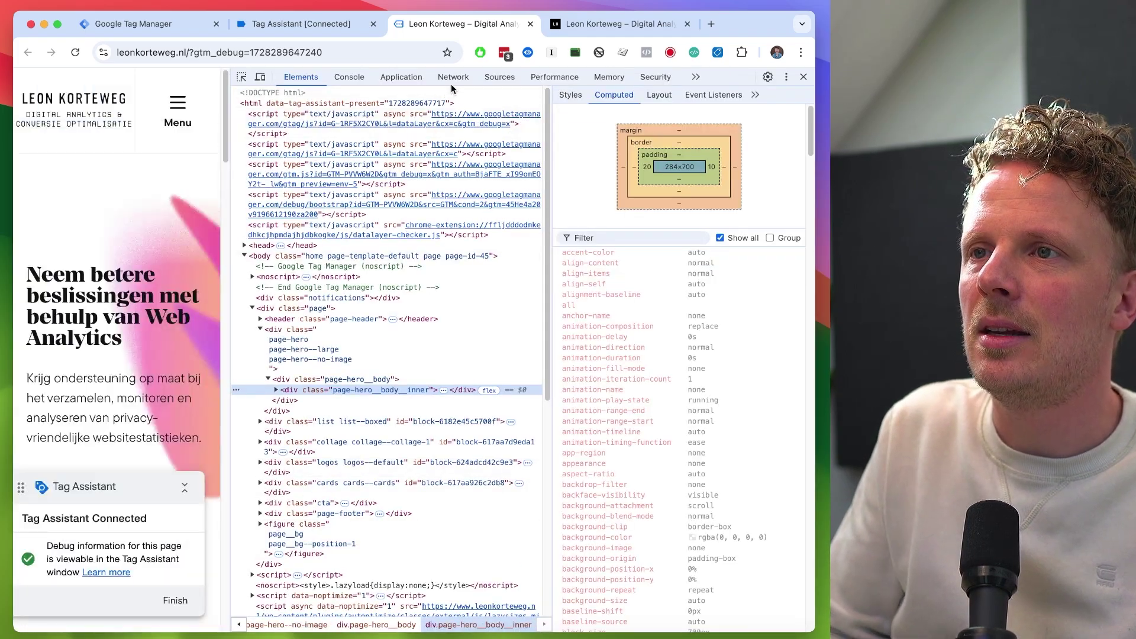
{"action": "left_click", "coordinate": [453, 77]}
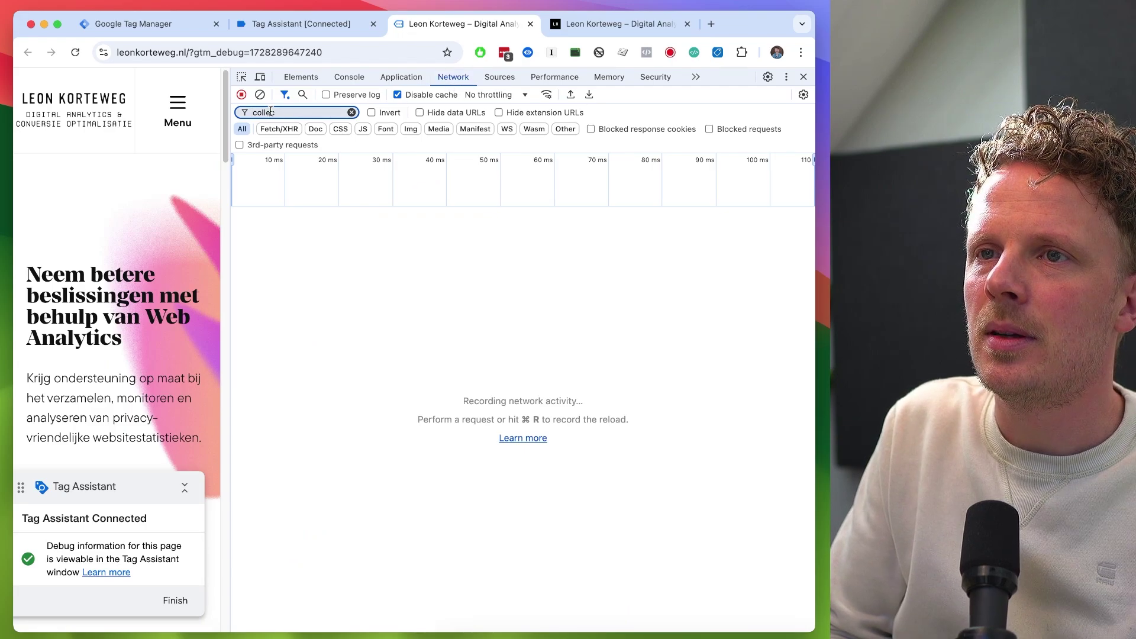
{"action": "key", "text": "super+a"}
{"action": "key", "text": "BackSpace"}
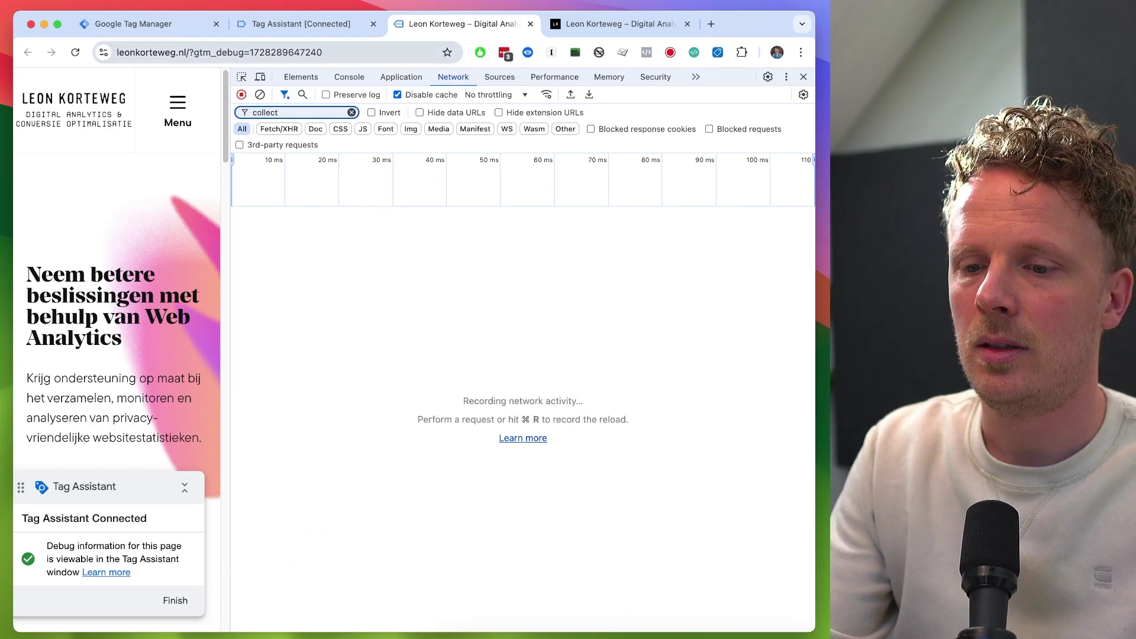
Step: Reload and confirm the collect hit goes to a.leonkorteweg.nl with status 200
{"action": "key", "text": "super+r"}
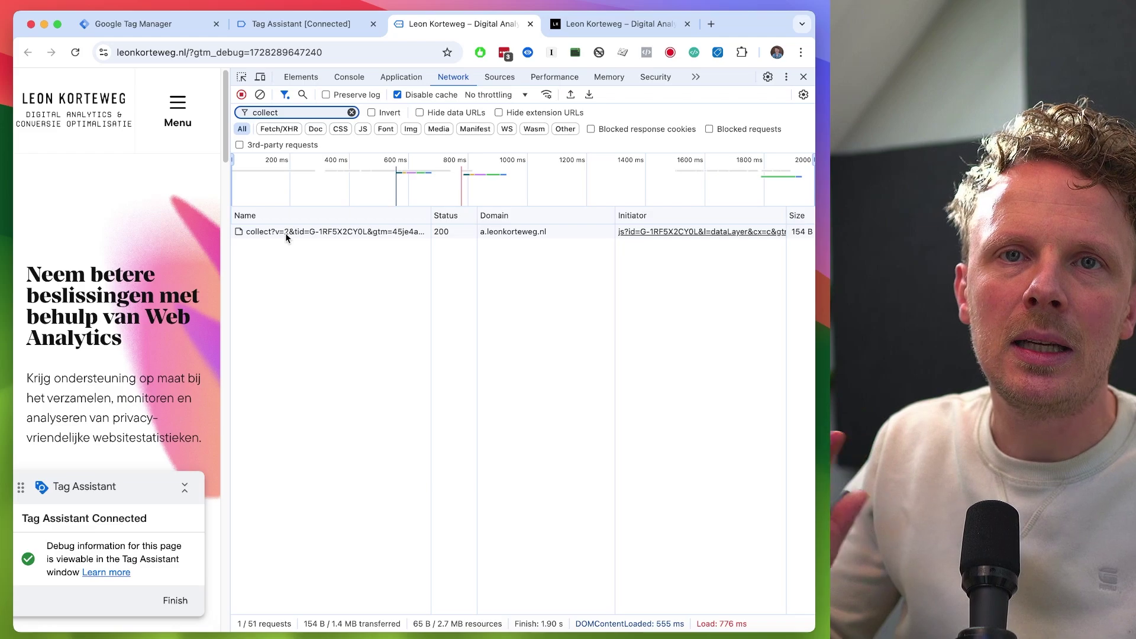
{"action": "left_click", "coordinate": [493, 237]}
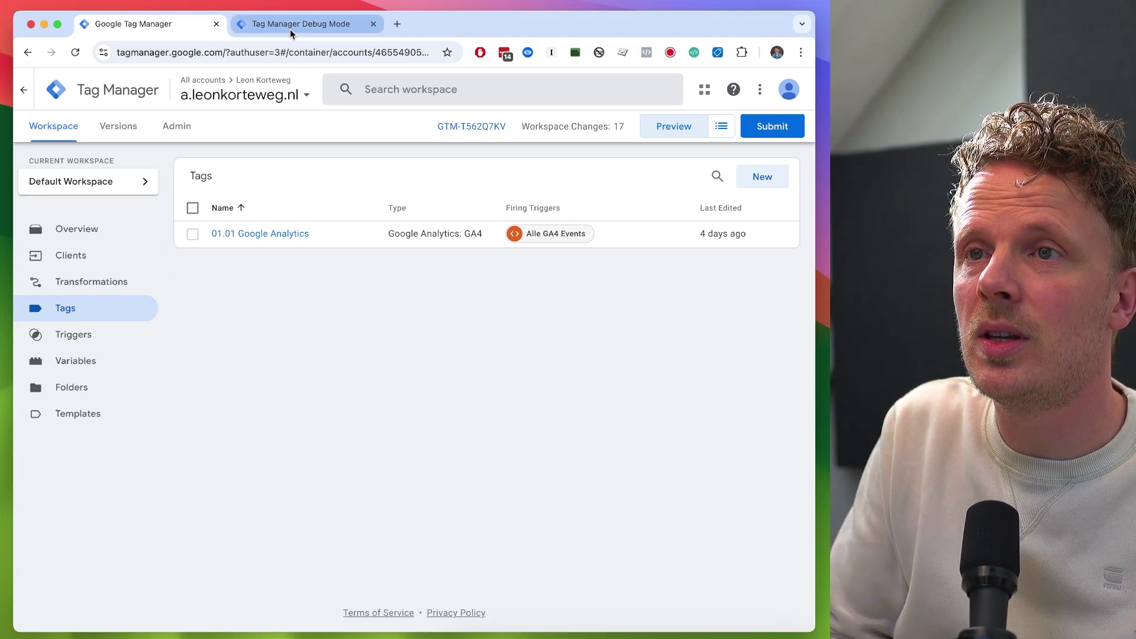
{"action": "left_click", "coordinate": [290, 27]}
Step: Inspect the server-side page_view event, confirming the 01.01 Google Analytics tag succeeded
{"action": "left_click", "coordinate": [66, 196]}
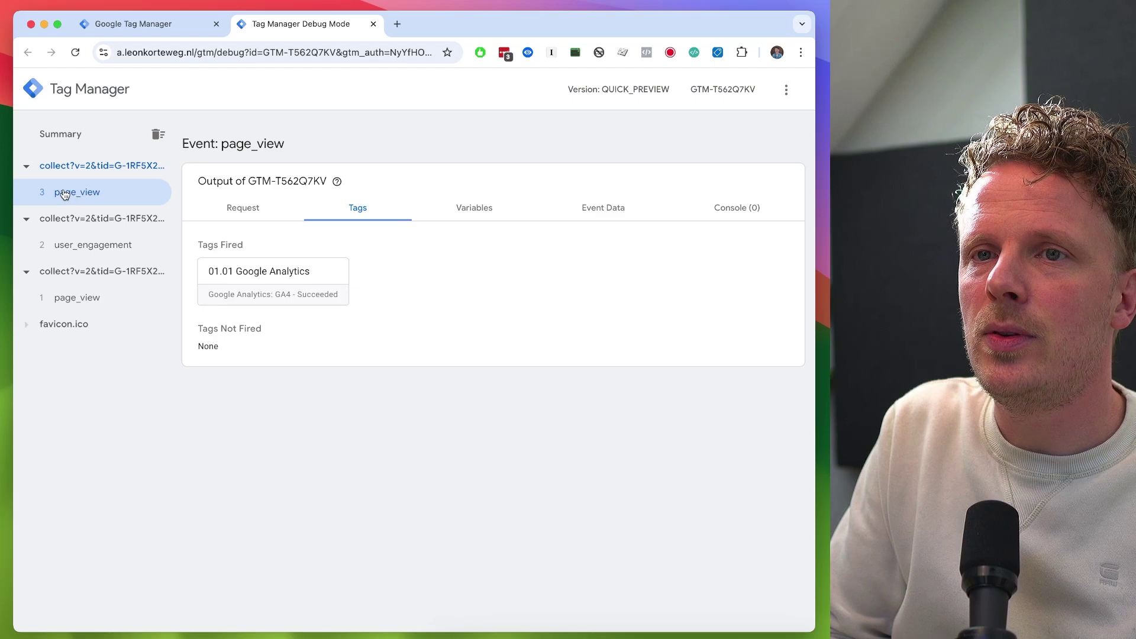
{"action": "left_click", "coordinate": [167, 25]}
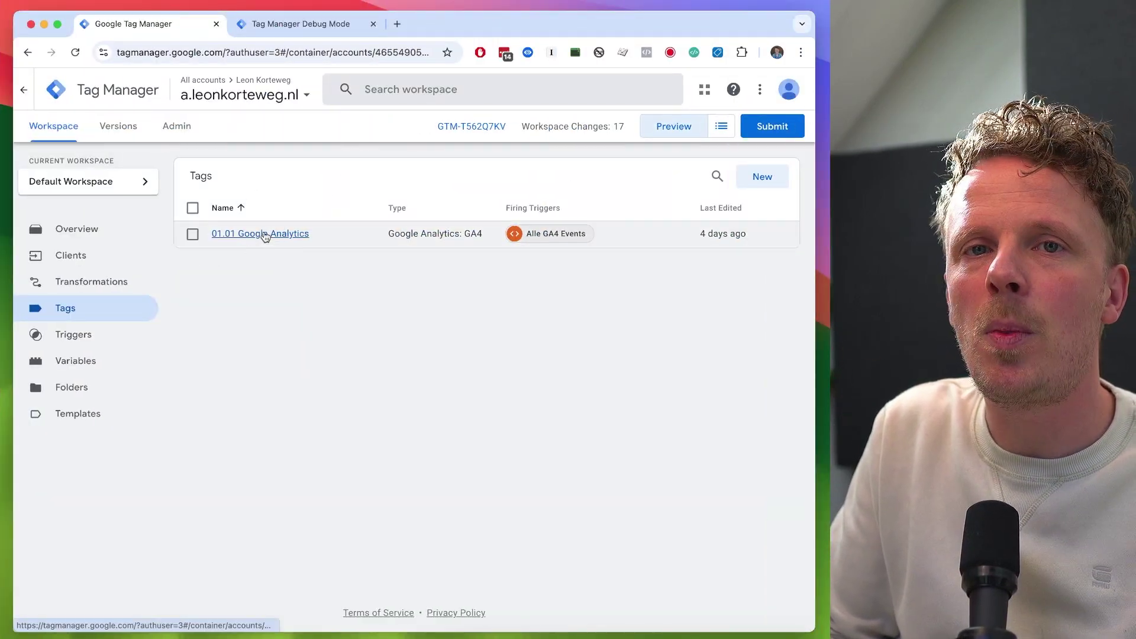
{"action": "left_click", "coordinate": [318, 30]}
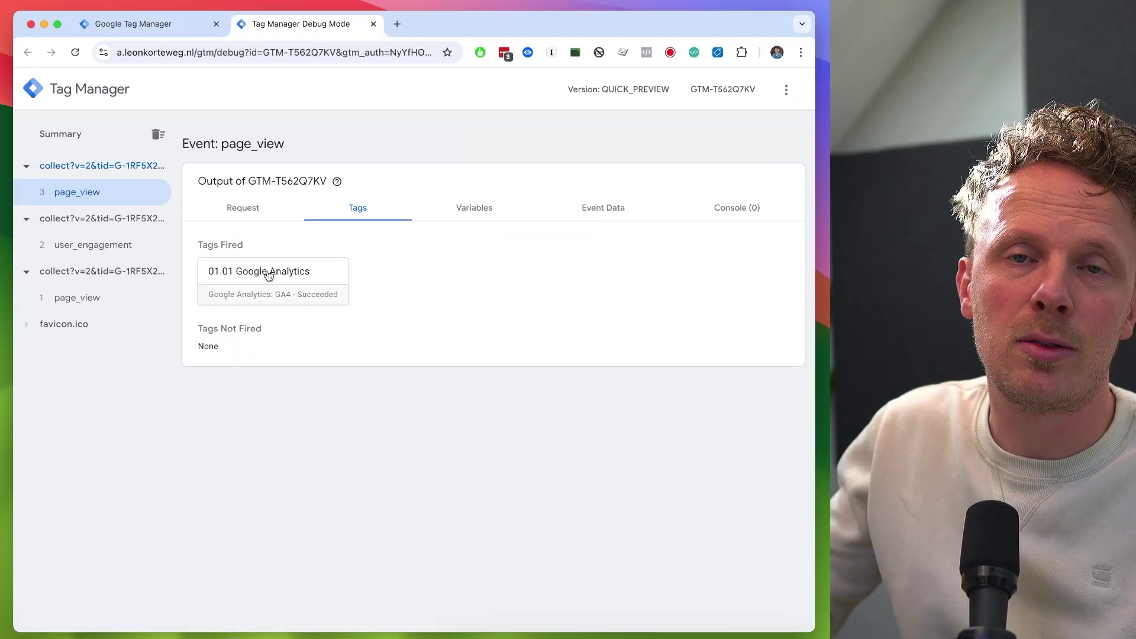